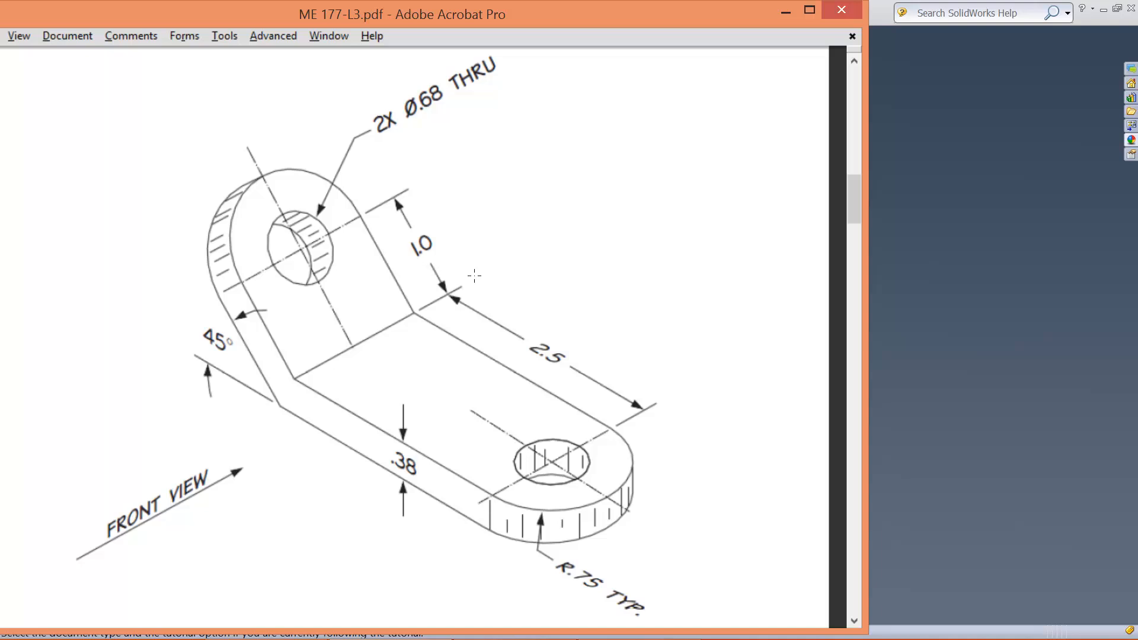
Switch to SolidWorks, create a new part document and check which unit system it uses
{"action": "left_click", "coordinate": [887, 290]}
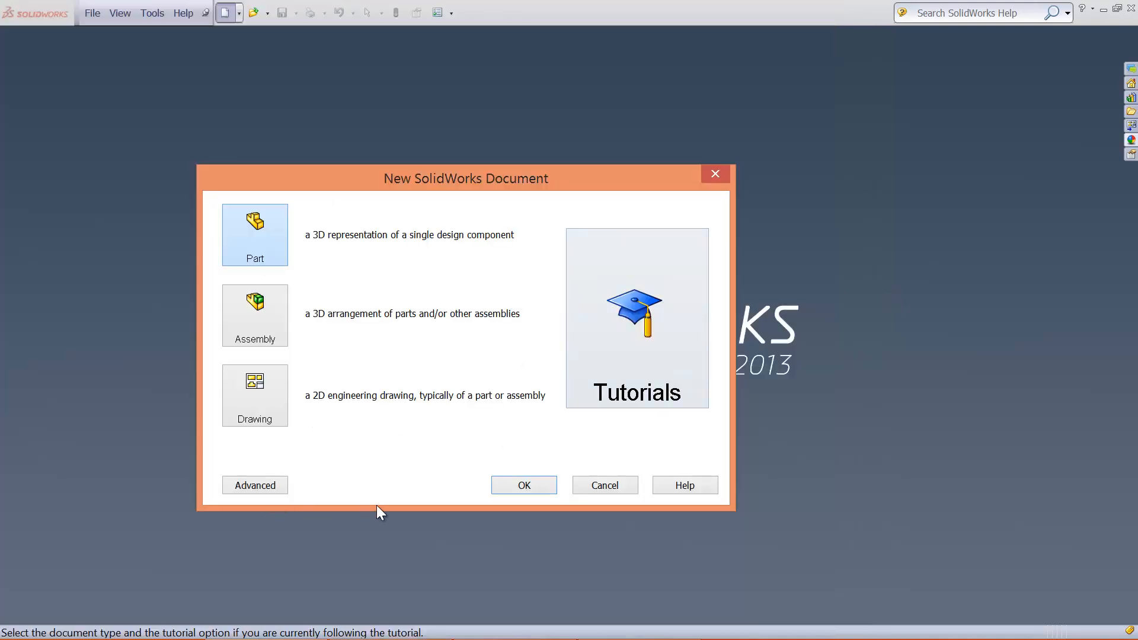
{"action": "left_click", "coordinate": [521, 486]}
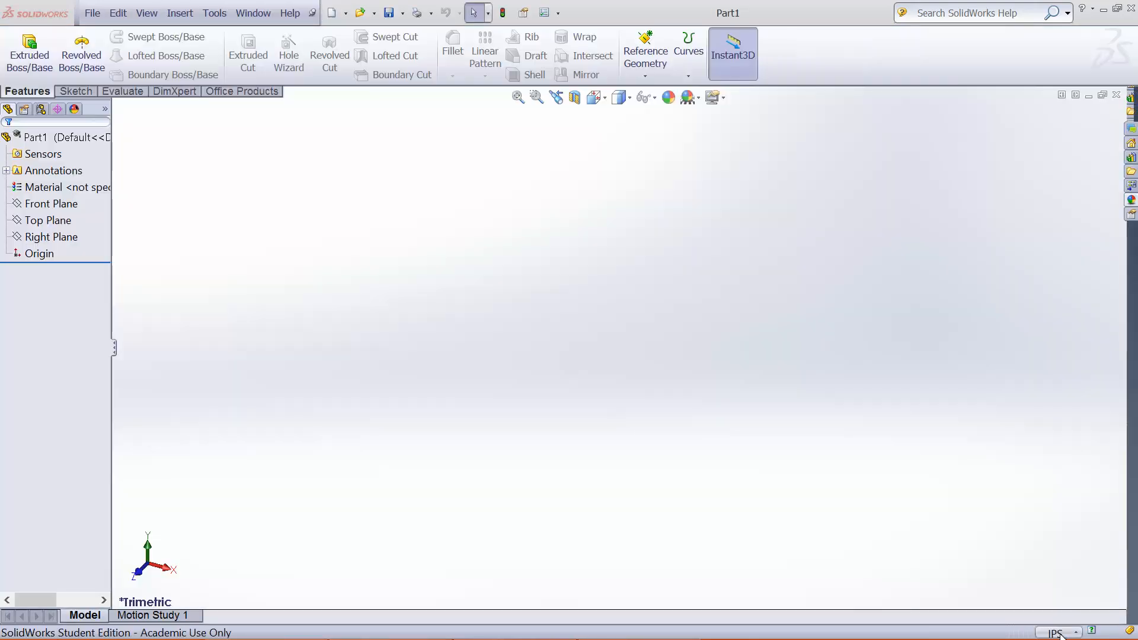
{"action": "left_click", "coordinate": [1059, 633]}
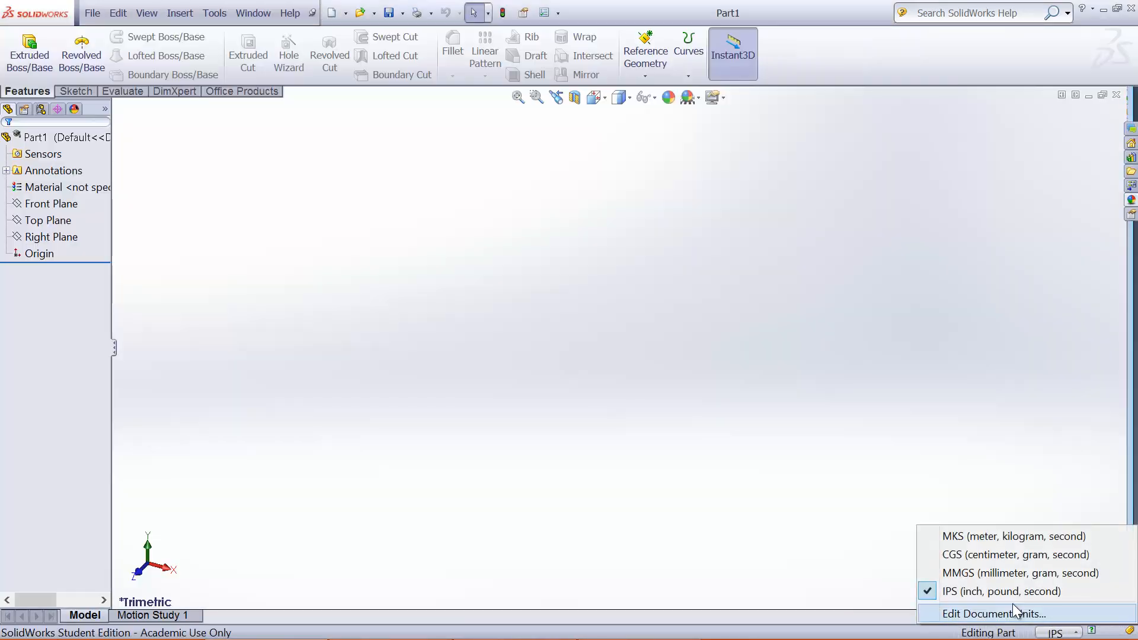
{"action": "left_click", "coordinate": [787, 446]}
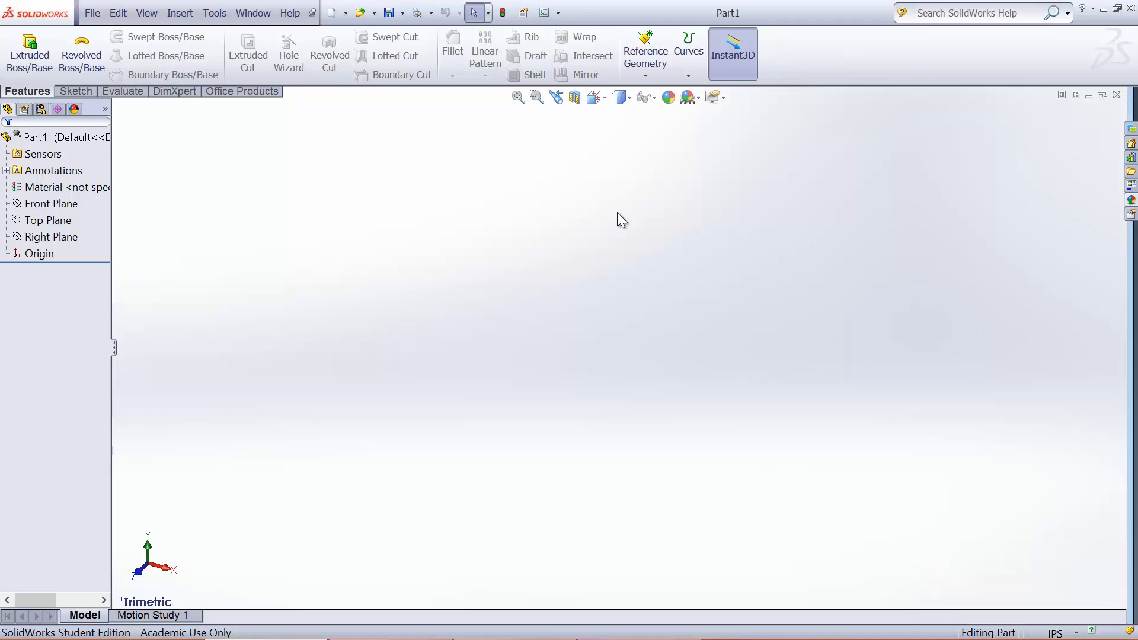
On the Front Plane, sketch a line about 2.24 in long sloping down to the origin and a horizontal line about 3.11 in long from there
{"action": "left_click", "coordinate": [50, 205]}
{"action": "left_click", "coordinate": [49, 76]}
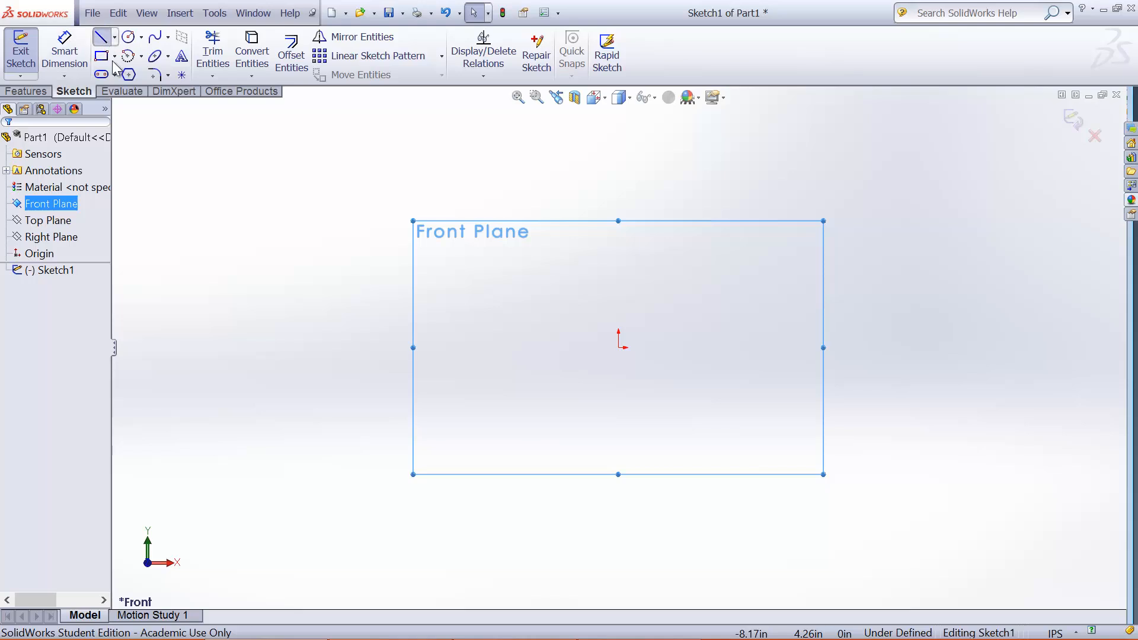
{"action": "left_click", "coordinate": [536, 246]}
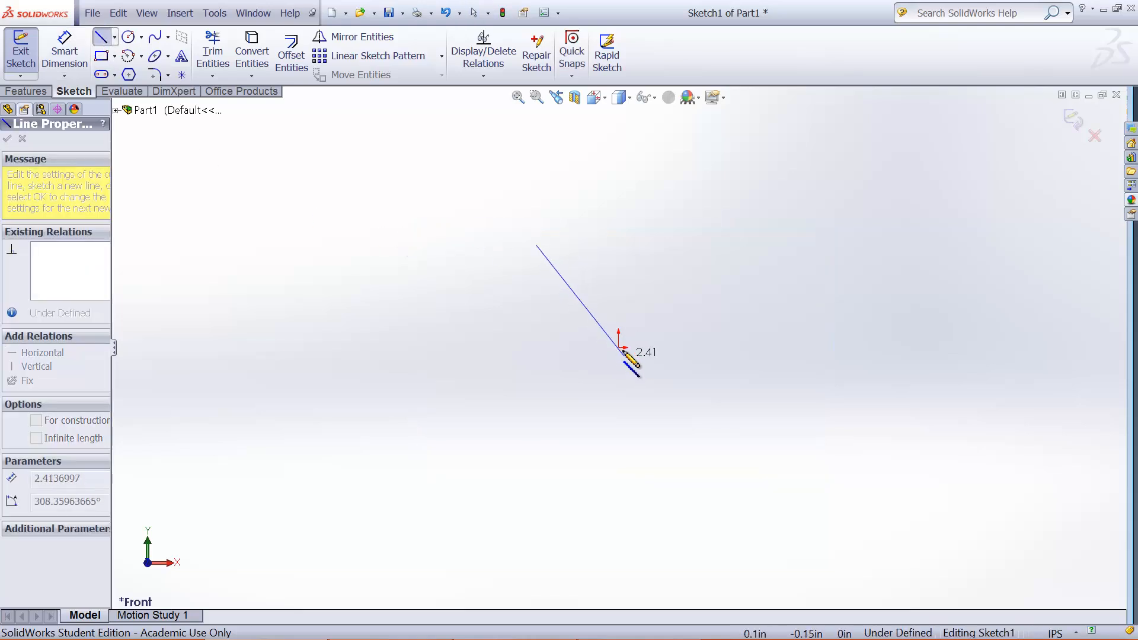
{"action": "left_click", "coordinate": [618, 348]}
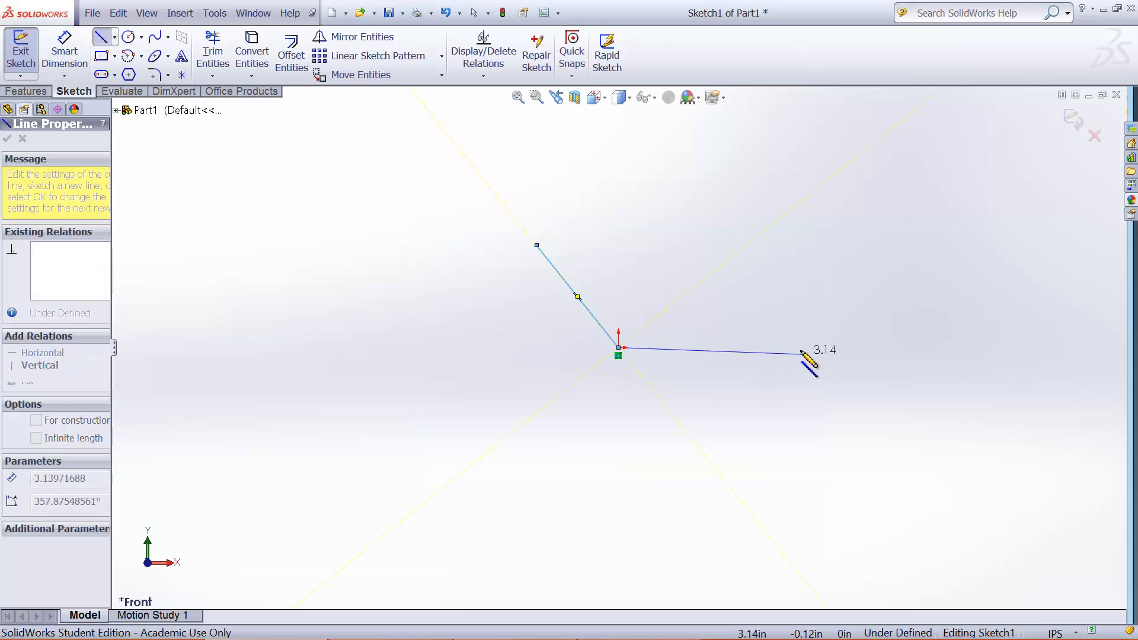
{"action": "left_click", "coordinate": [800, 348]}
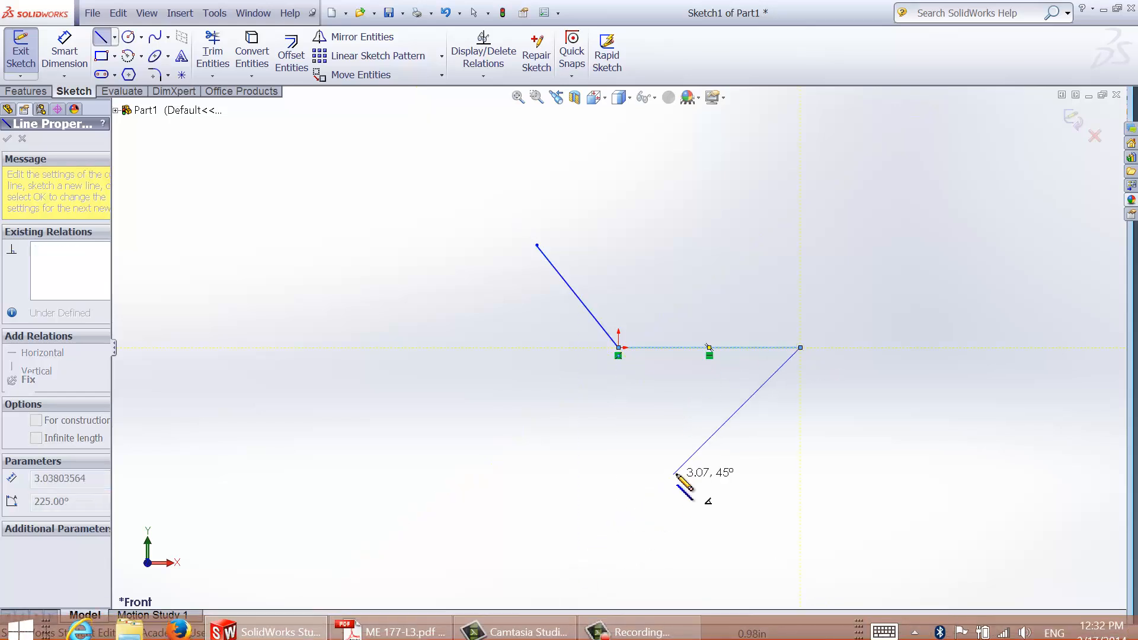
{"action": "key", "text": "Escape"}
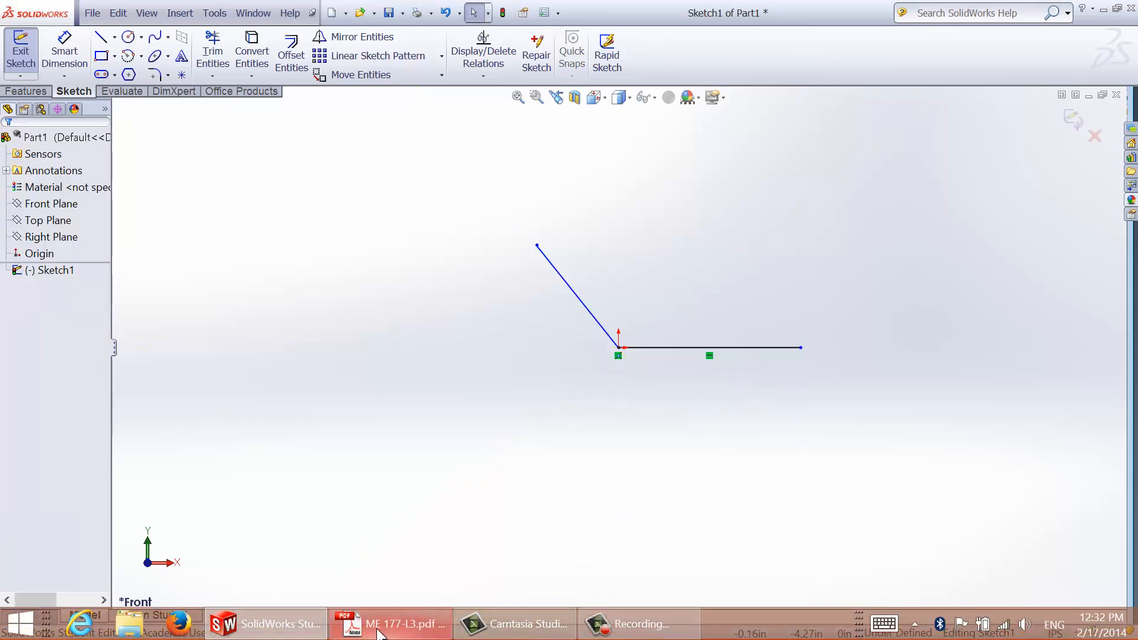
Consult the bracket drawing in Acrobat and dimension the horizontal line's length as 2.5+.75 in
{"action": "left_click", "coordinate": [400, 626]}
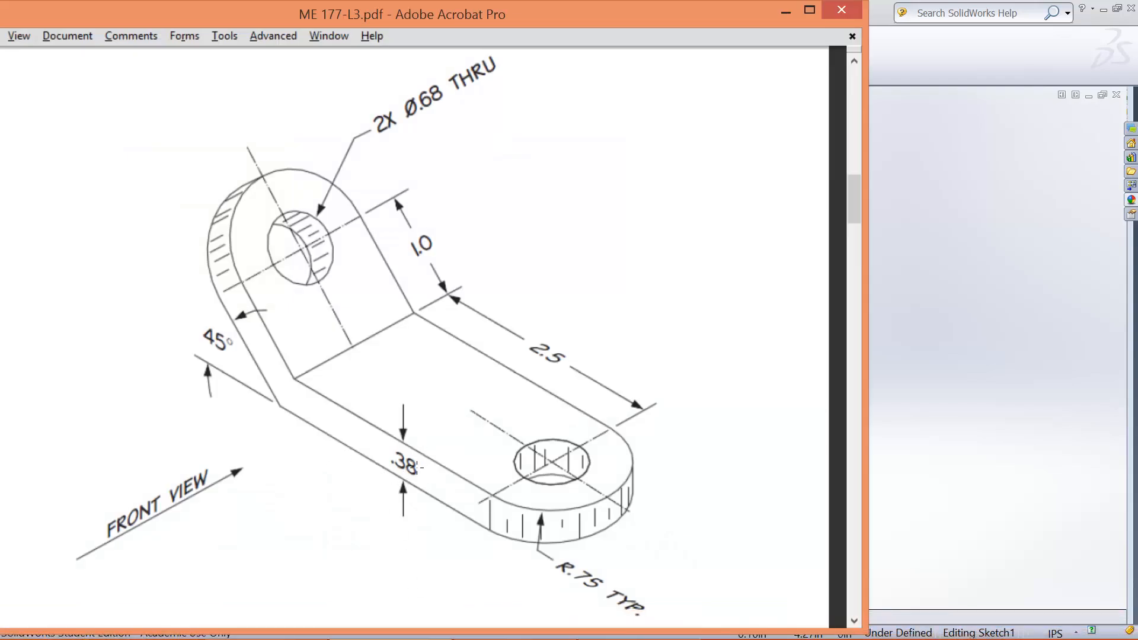
{"action": "left_click", "coordinate": [933, 67]}
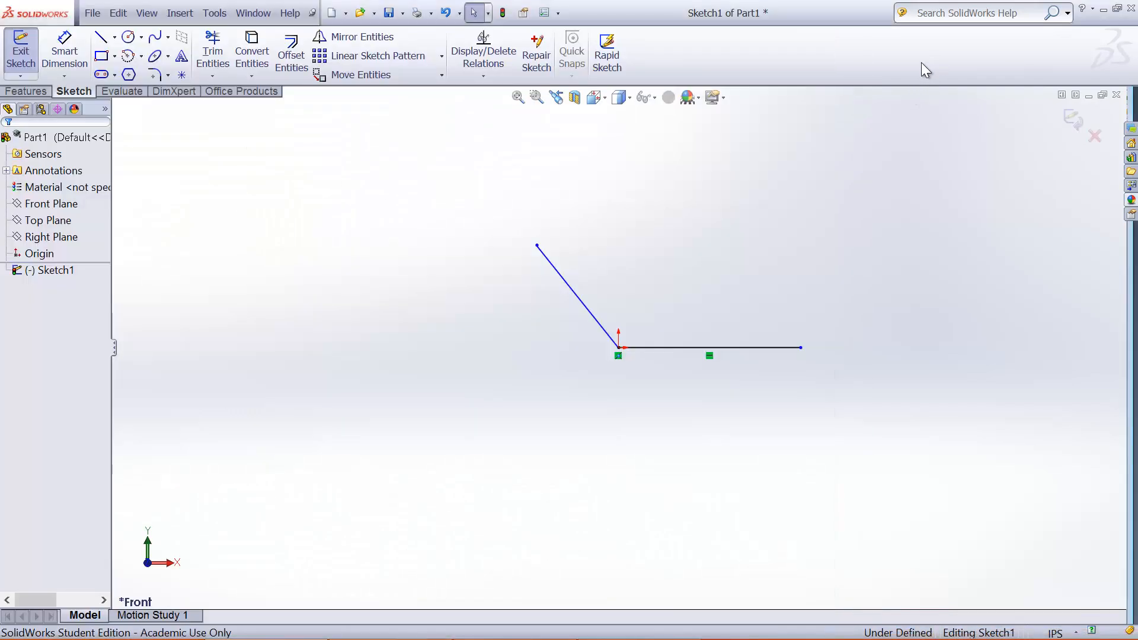
{"action": "left_click", "coordinate": [714, 348]}
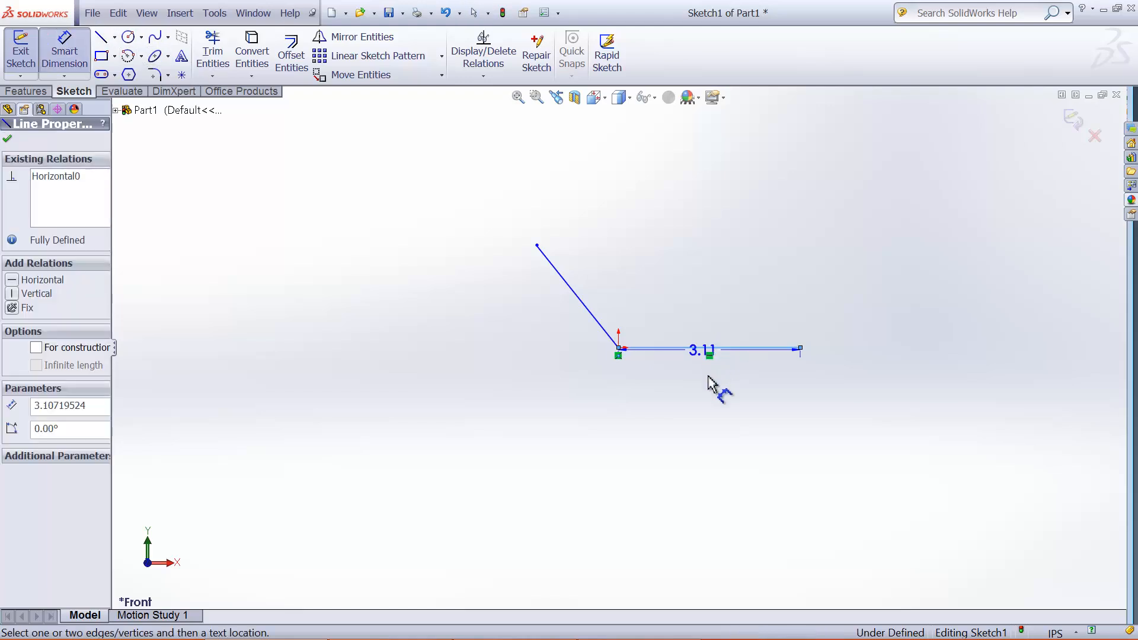
{"action": "left_click", "coordinate": [719, 389]}
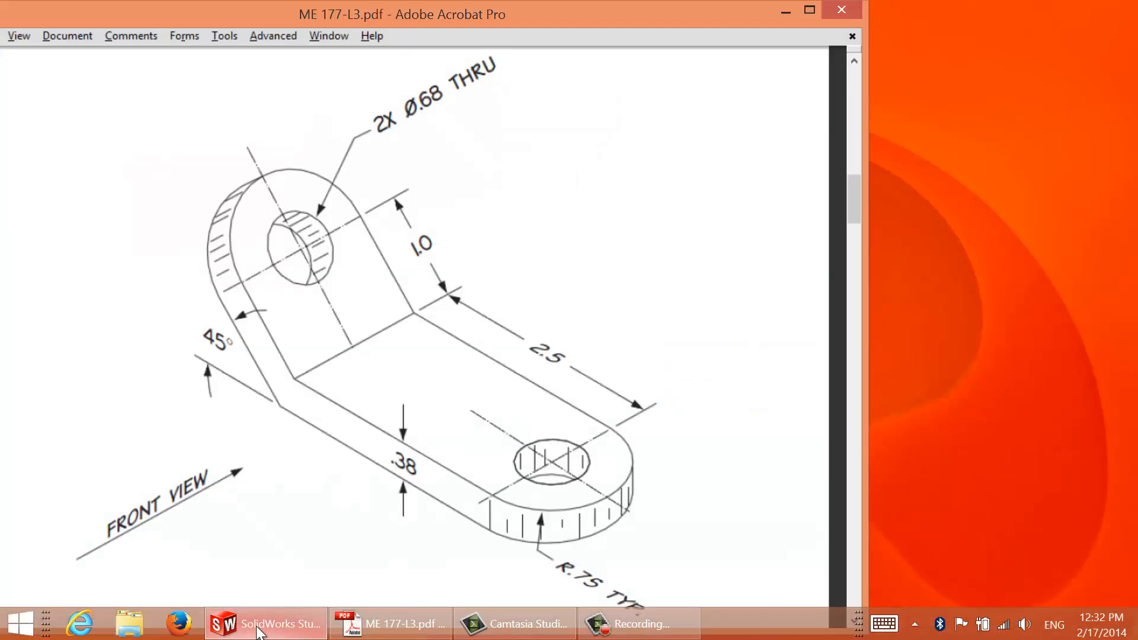
{"action": "left_click", "coordinate": [379, 624]}
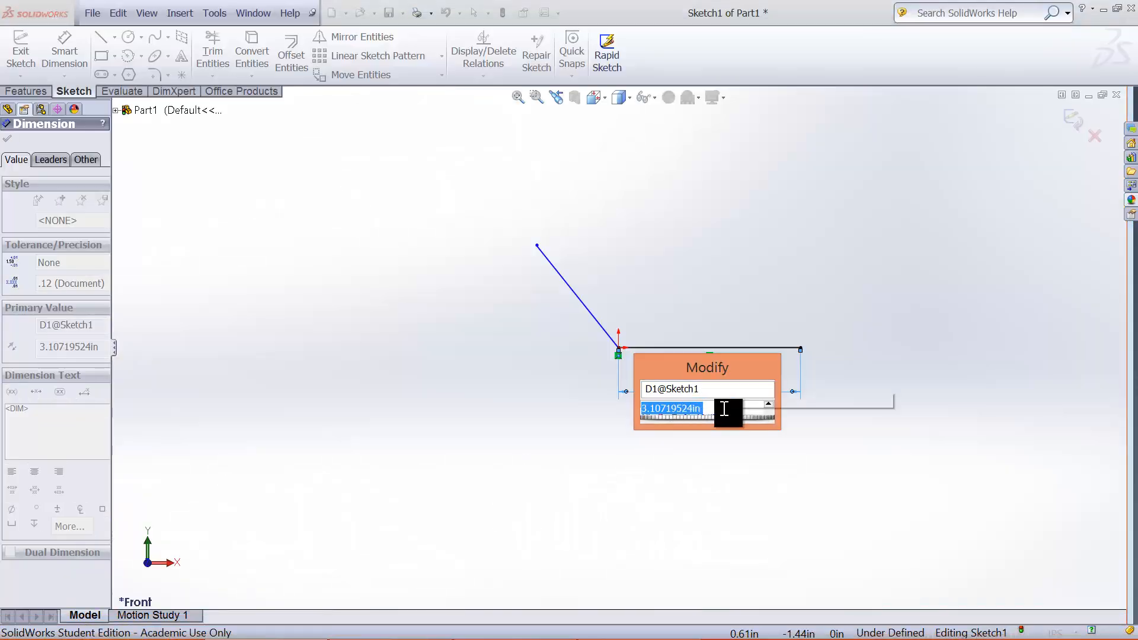
{"action": "type", "text": "2.5"}
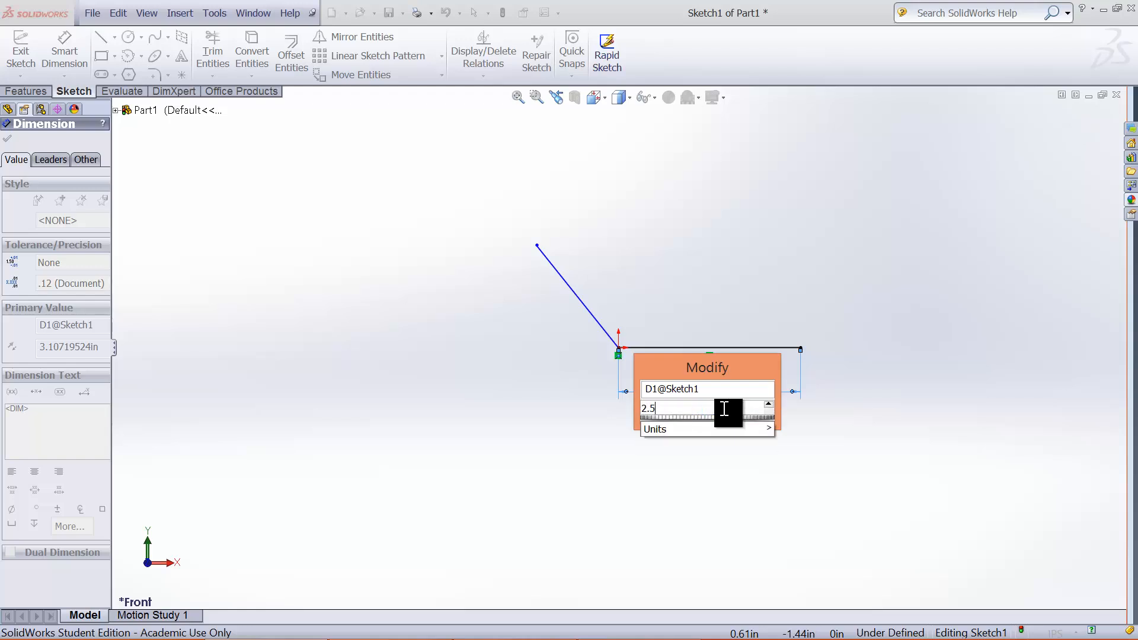
{"action": "type", "text": "+"}
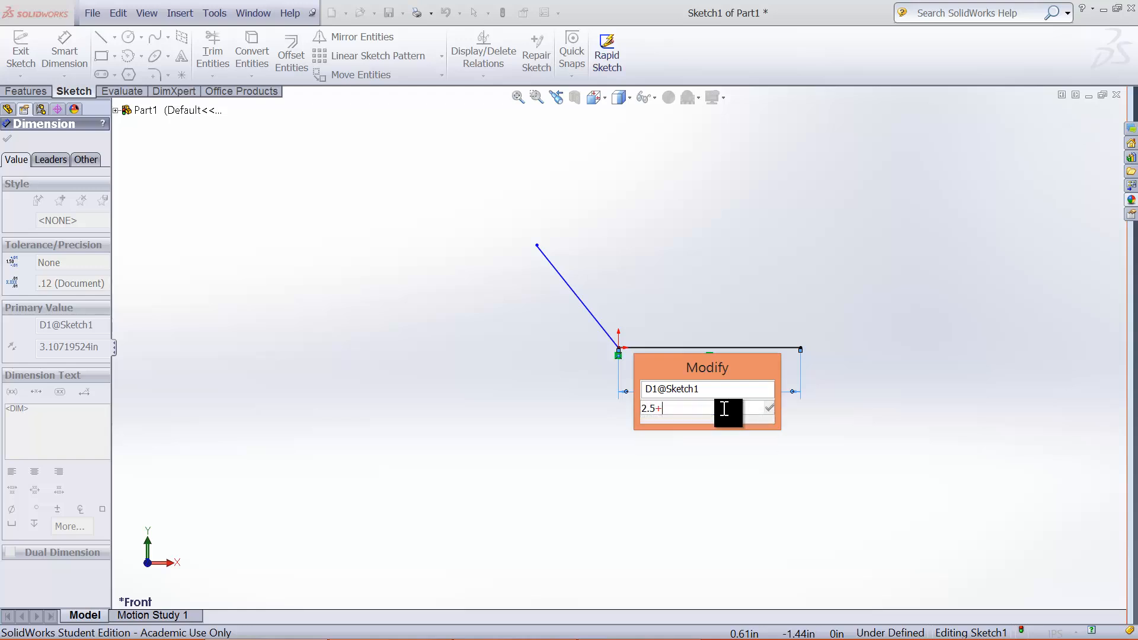
{"action": "type", "text": ".75"}
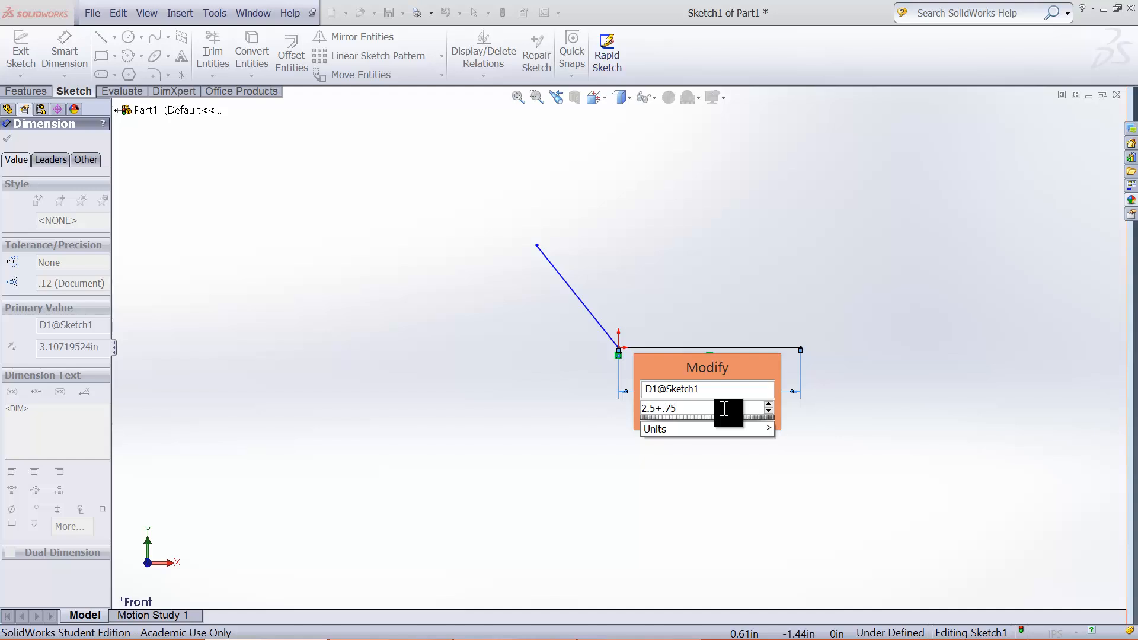
{"action": "key", "text": "Return"}
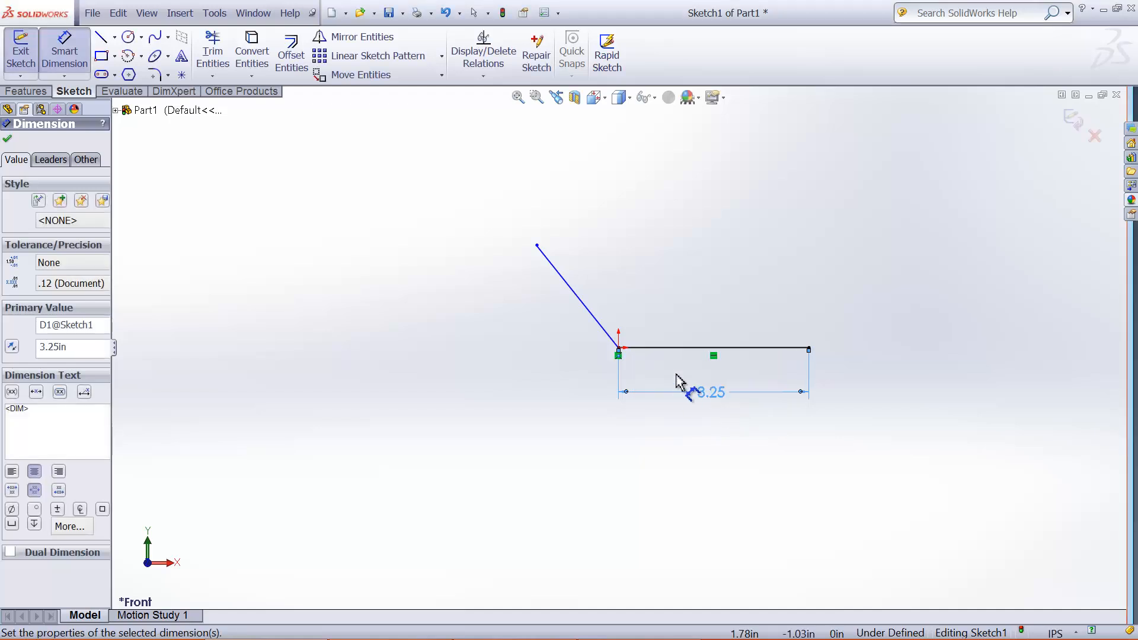
Dimension the sloped line's length as 1+.75 in, consulting the bracket drawing in Acrobat for the values
{"action": "left_click", "coordinate": [579, 299]}
{"action": "left_click", "coordinate": [545, 317]}
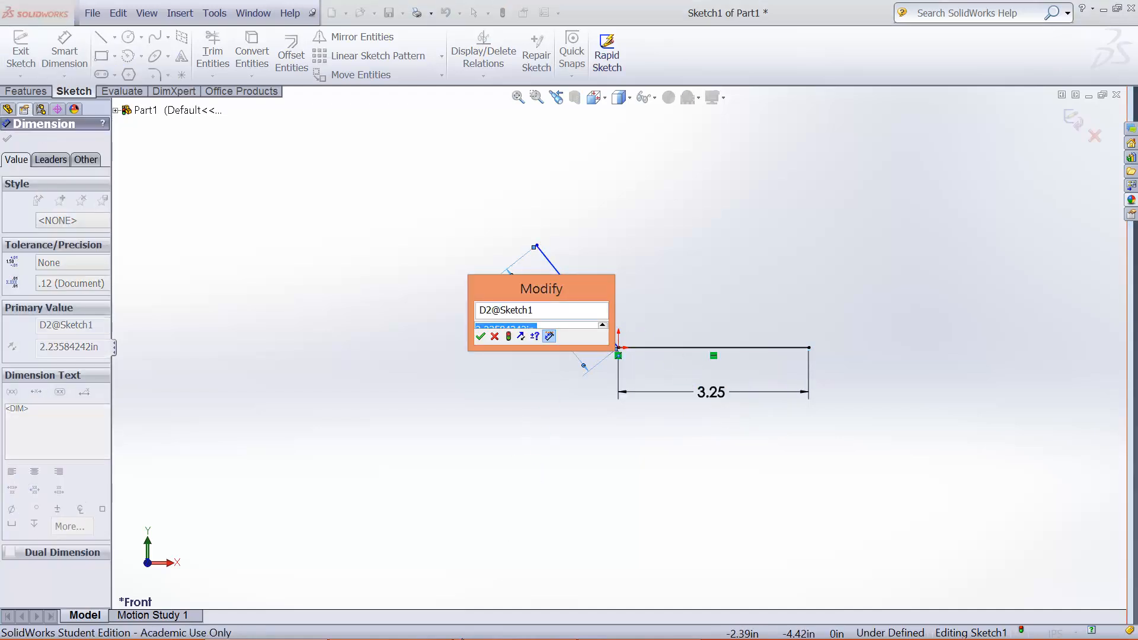
{"action": "left_click", "coordinate": [415, 635]}
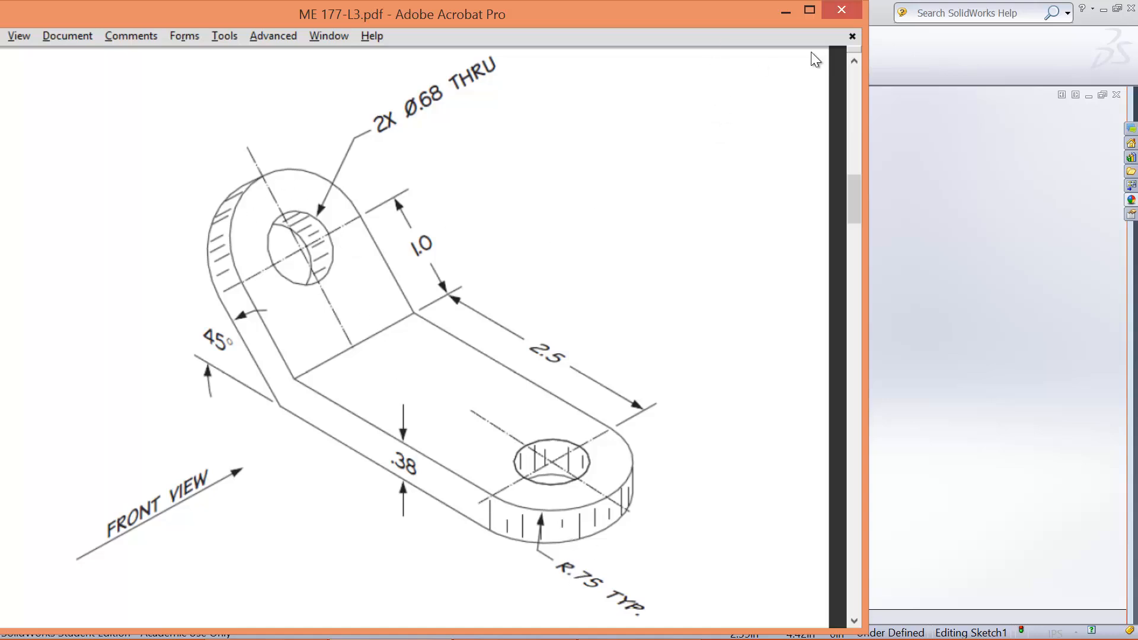
{"action": "left_click", "coordinate": [944, 58]}
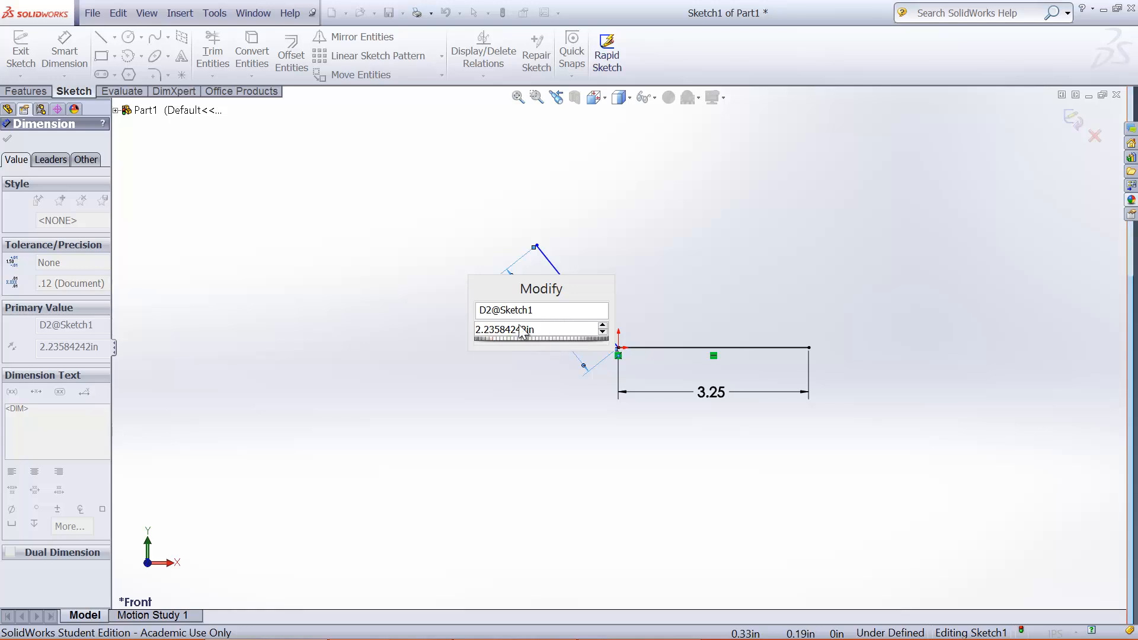
{"action": "left_click_drag", "start_coordinate": [537, 330], "coordinate": [443, 319]}
{"action": "type", "text": "1+."}
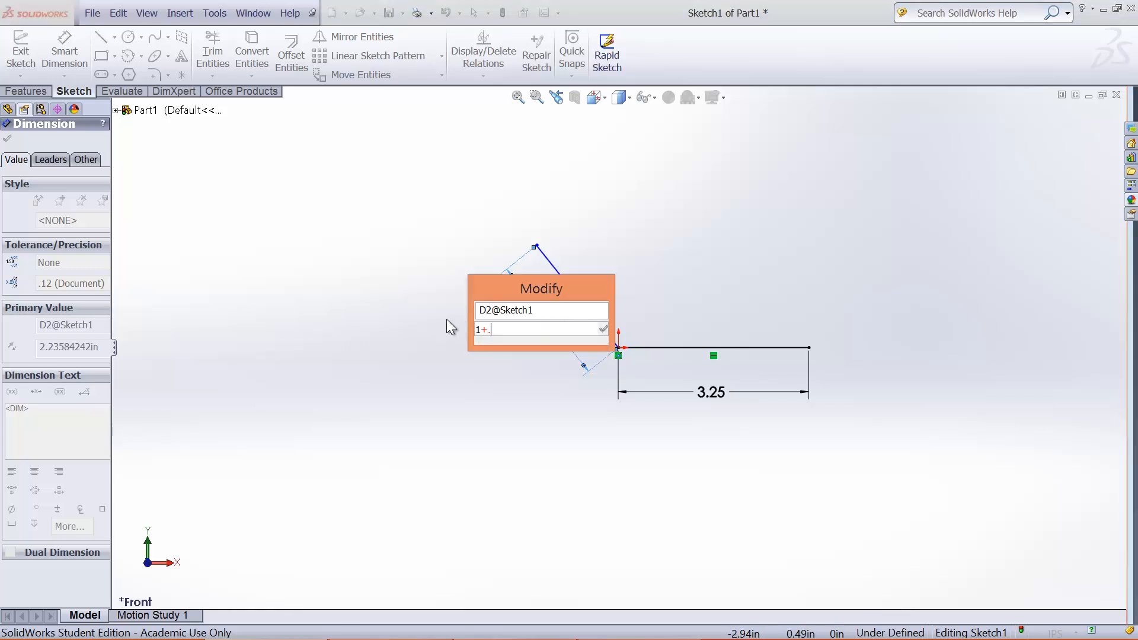
{"action": "type", "text": "75"}
{"action": "key", "text": "Return"}
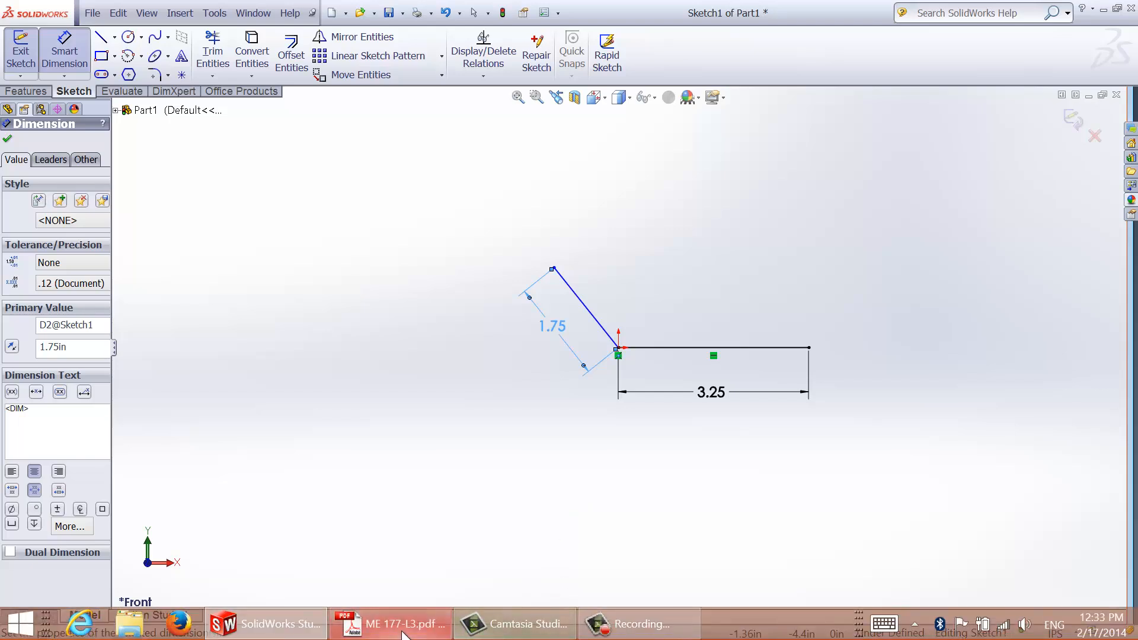
Consult the bracket drawing in Acrobat and dimension the outer angle between the sloped and horizontal lines as 45°
{"action": "left_click", "coordinate": [391, 624]}
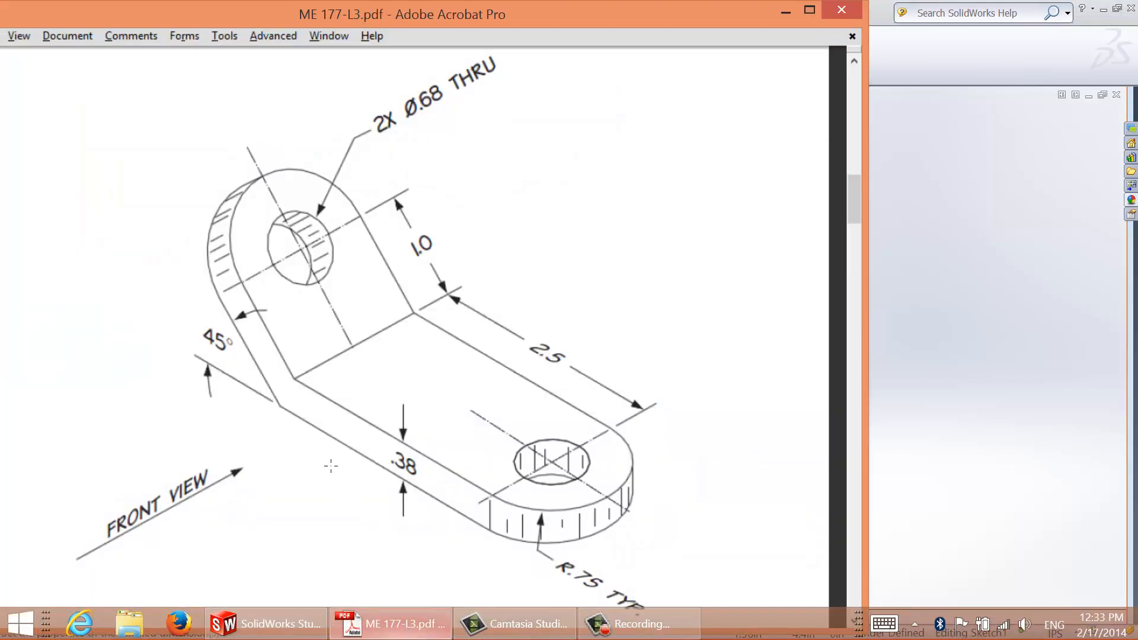
{"action": "left_click", "coordinate": [890, 87]}
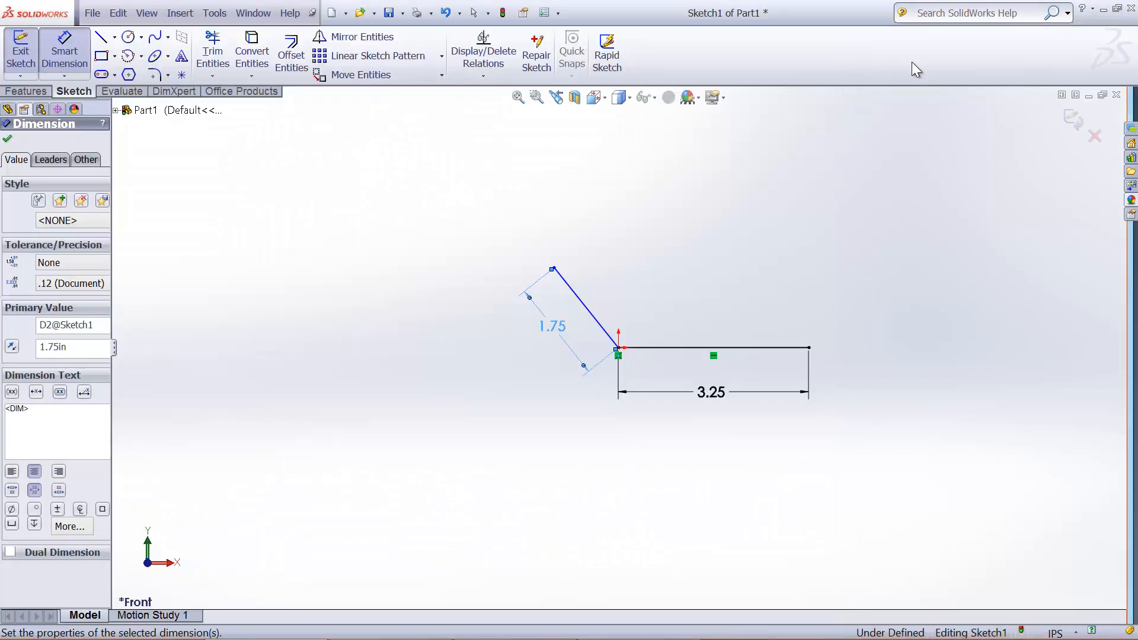
{"action": "left_click", "coordinate": [62, 52]}
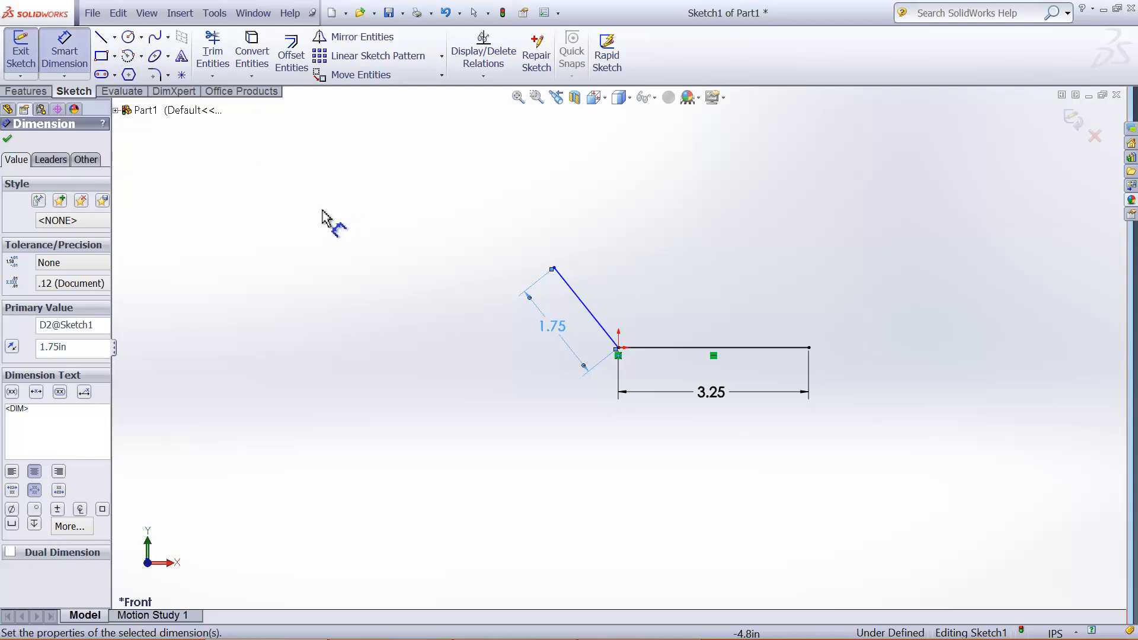
{"action": "left_click", "coordinate": [672, 354]}
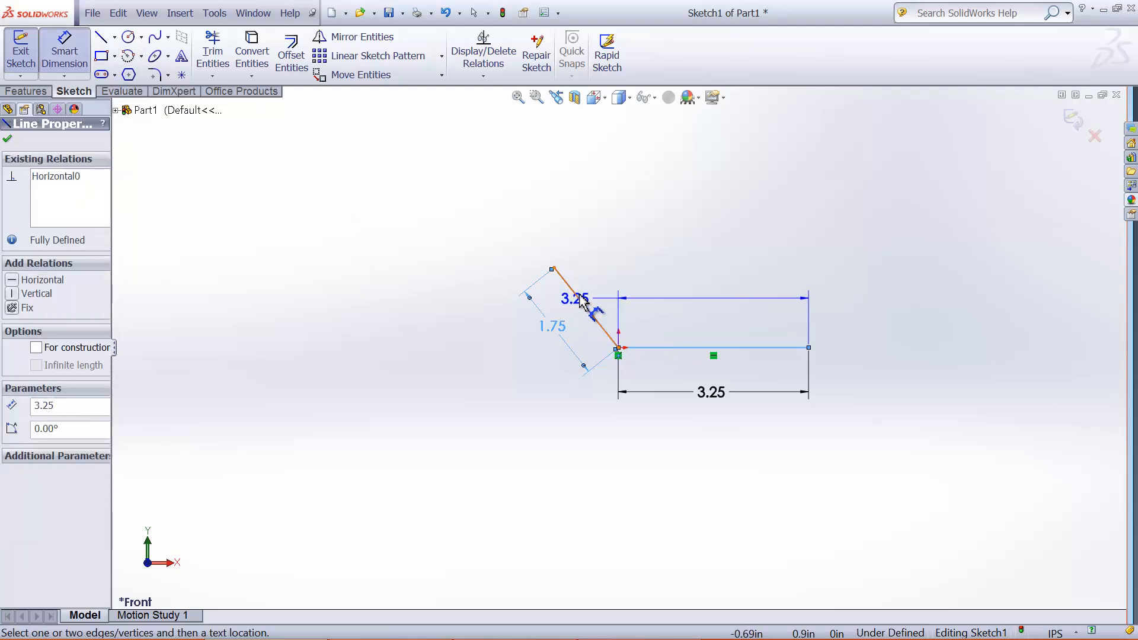
{"action": "left_click", "coordinate": [579, 300]}
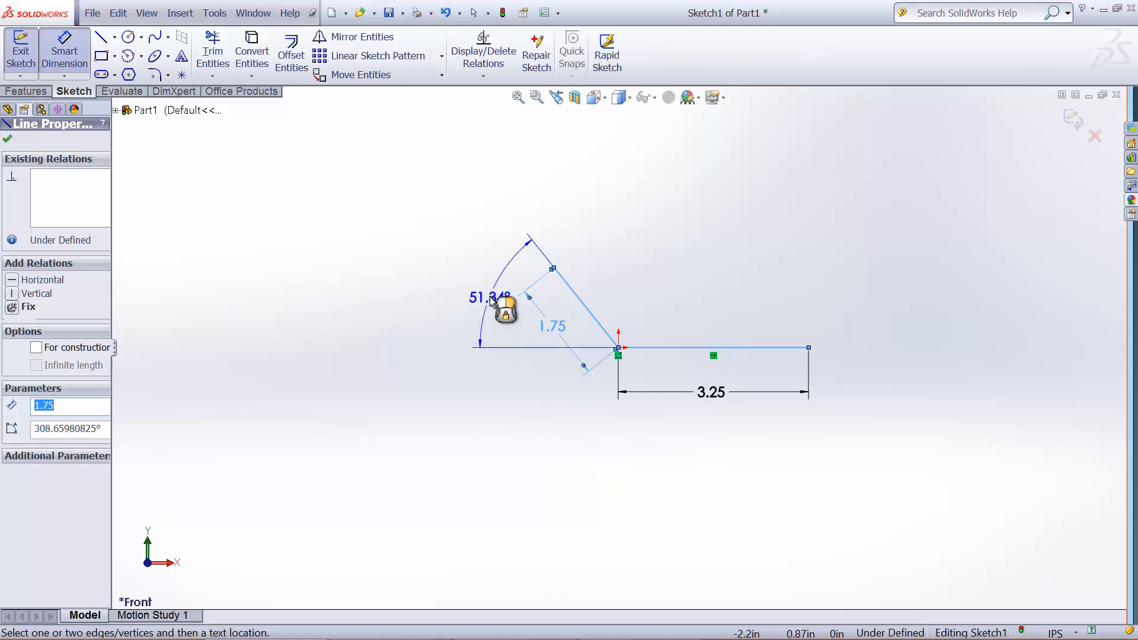
{"action": "left_click", "coordinate": [449, 278]}
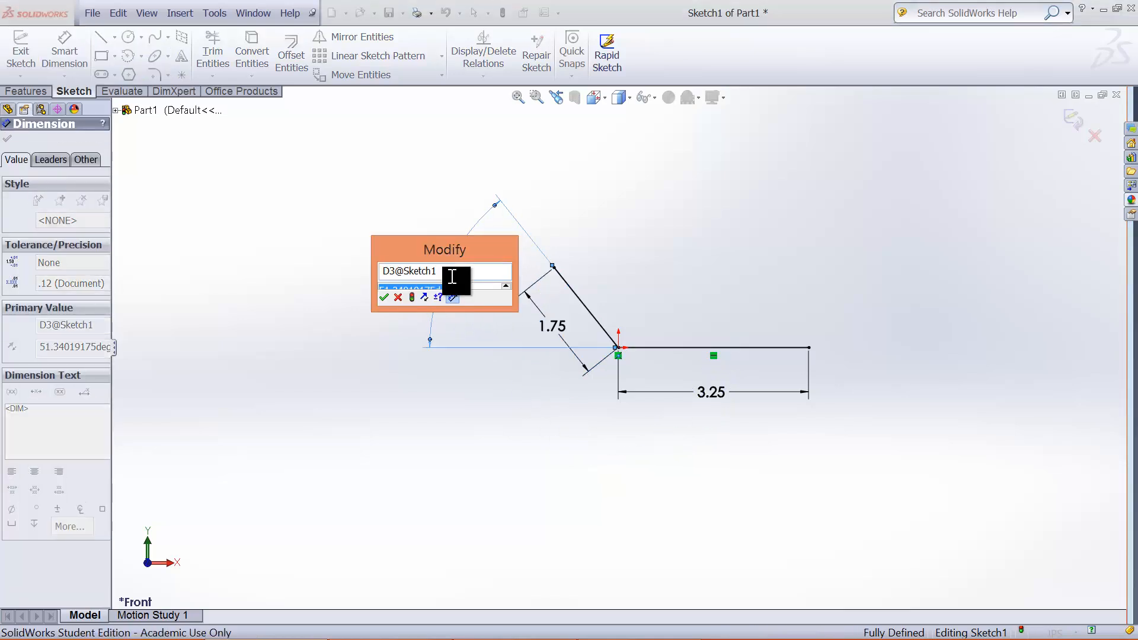
{"action": "type", "text": "45"}
{"action": "key", "text": "Return"}
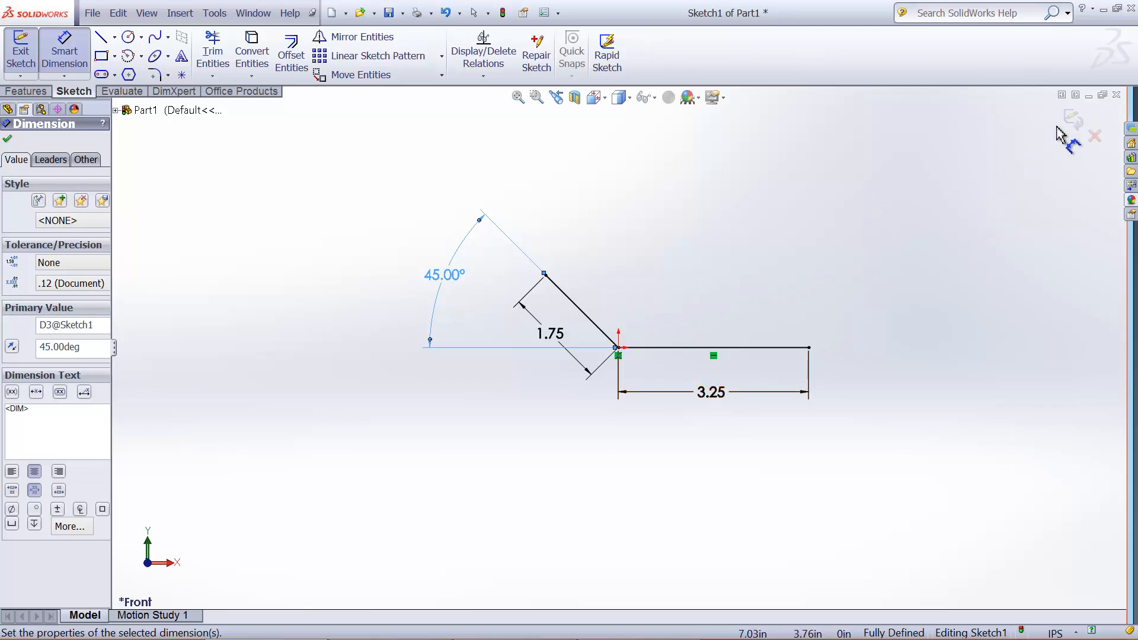
Finish the profile sketch and set a thin-feature extrusion thickness of .375 in, consulting the bracket drawing in Acrobat
{"action": "left_click", "coordinate": [1074, 120]}
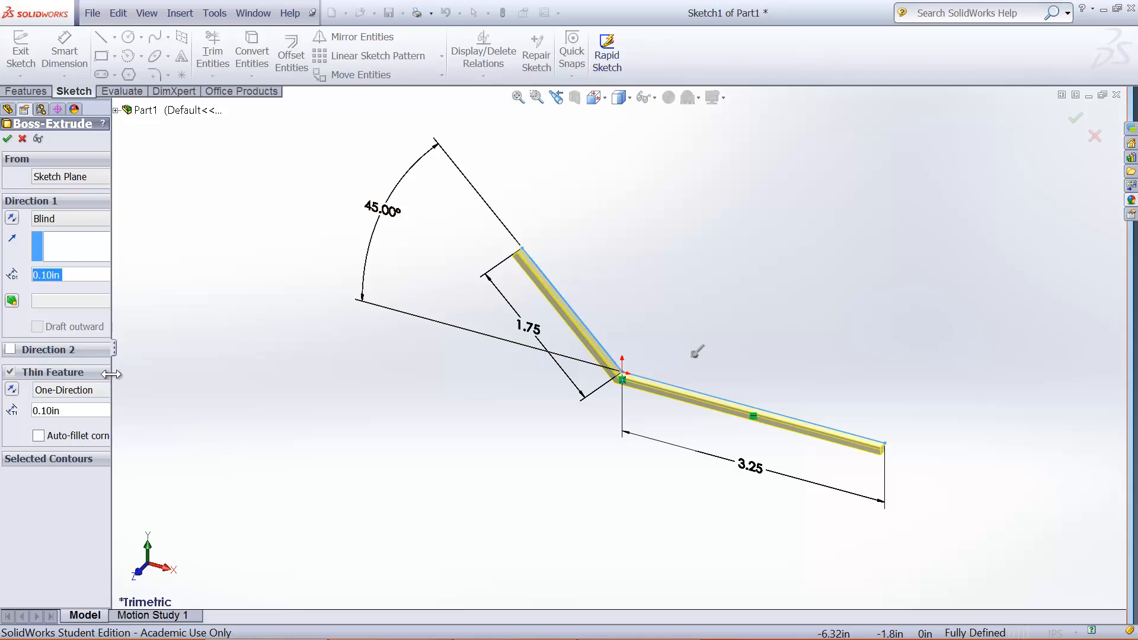
{"action": "left_click_drag", "start_coordinate": [112, 375], "coordinate": [227, 373]}
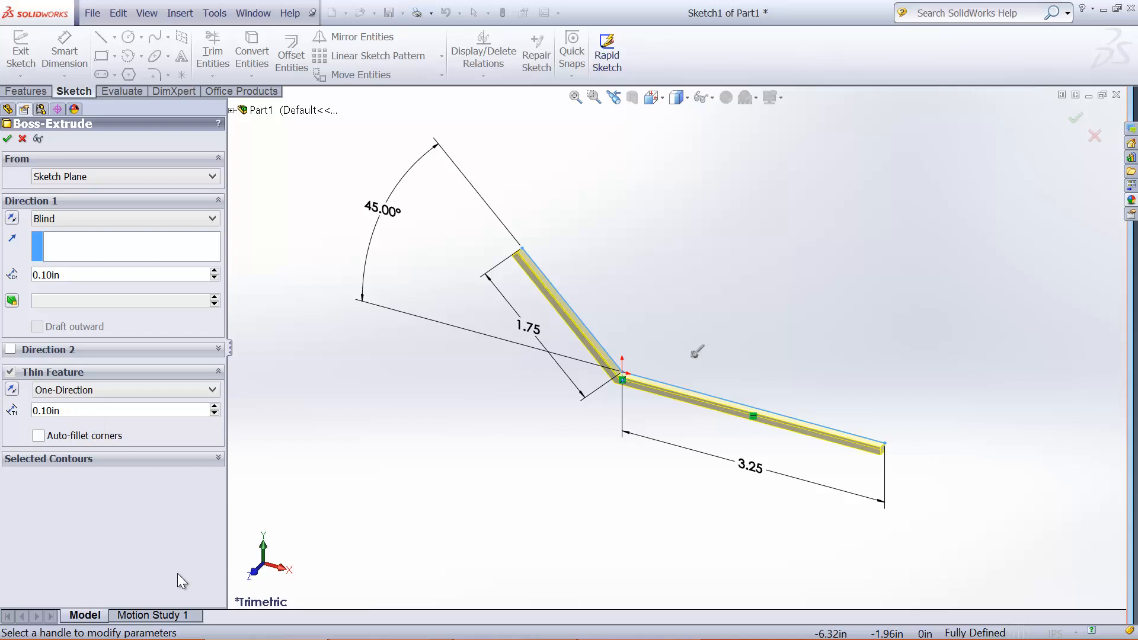
{"action": "mouse_move", "coordinate": [261, 639]}
{"action": "left_click", "coordinate": [376, 628]}
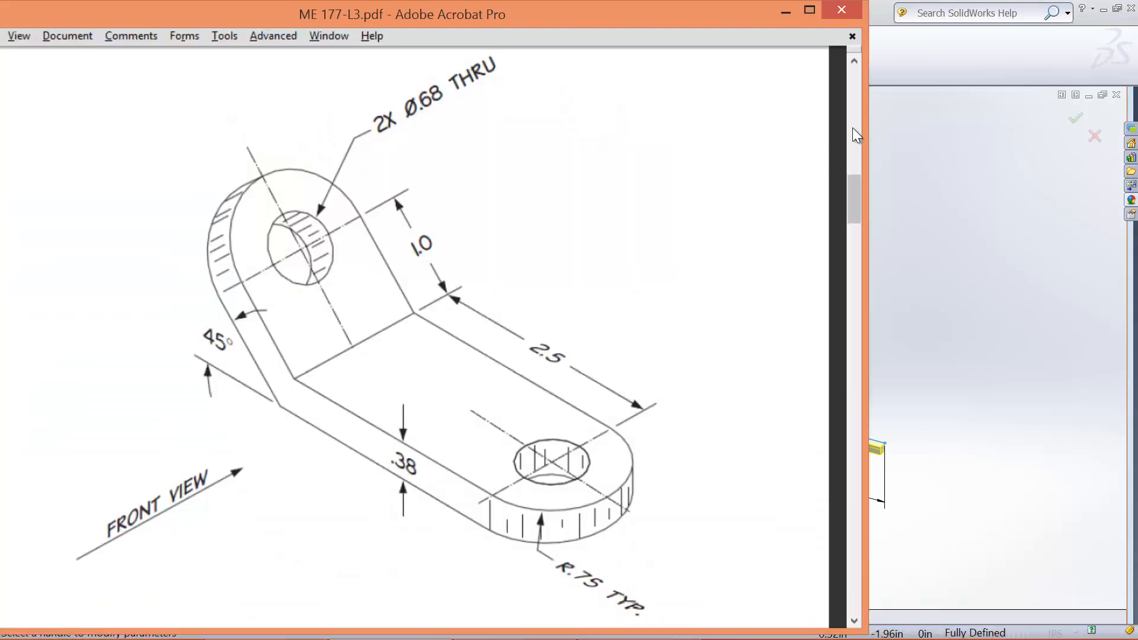
{"action": "left_click", "coordinate": [933, 68]}
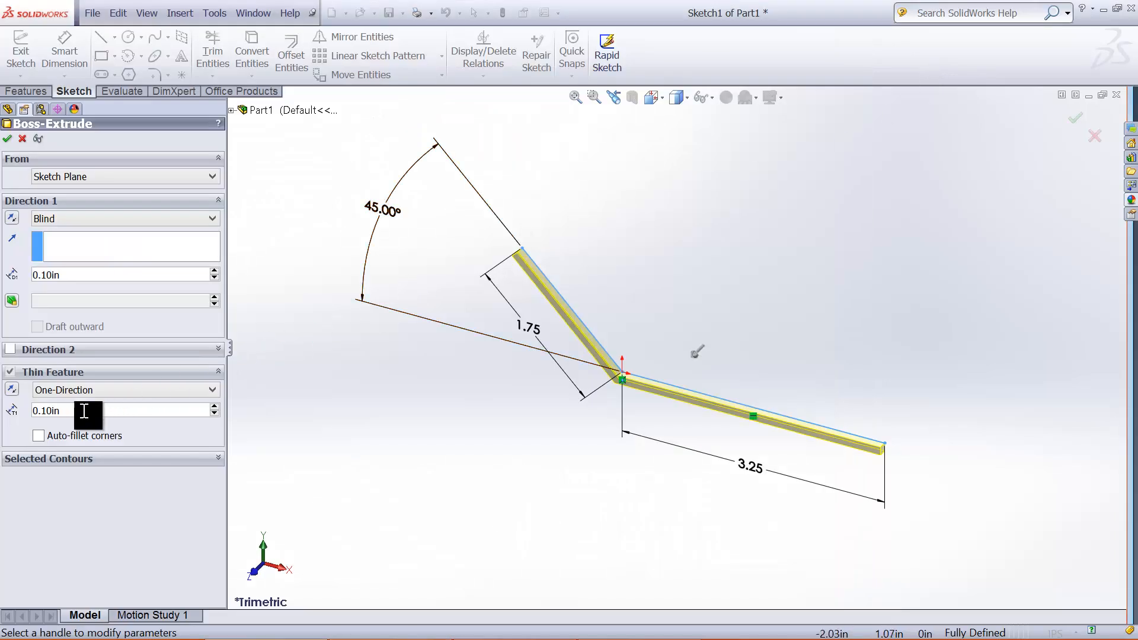
{"action": "left_click_drag", "start_coordinate": [78, 414], "coordinate": [28, 411]}
{"action": "type", "text": ".375"}
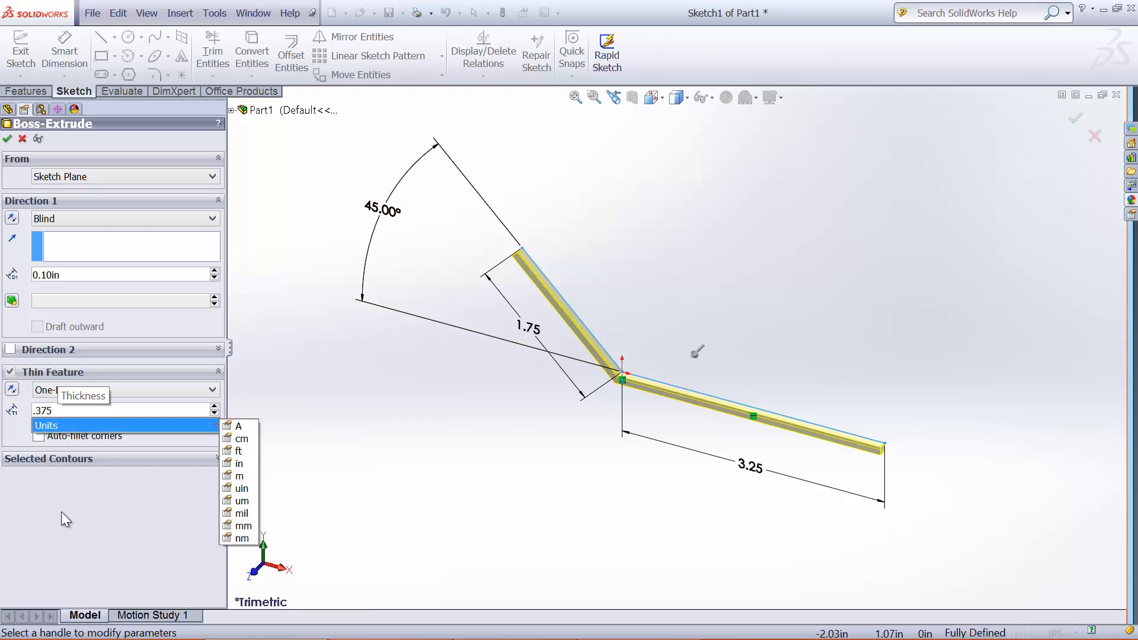
{"action": "key", "text": "Return"}
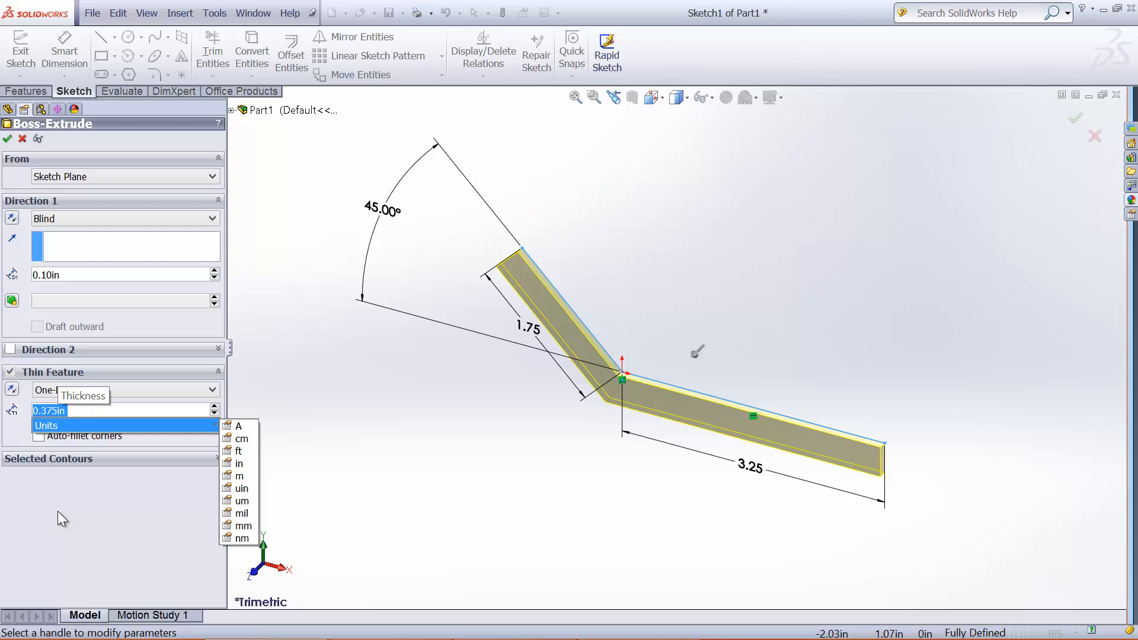
Consult the bracket drawing in Acrobat and extrude the thin feature to a depth of 2*.75 in using the Mid Plane end condition
{"action": "left_click", "coordinate": [370, 628]}
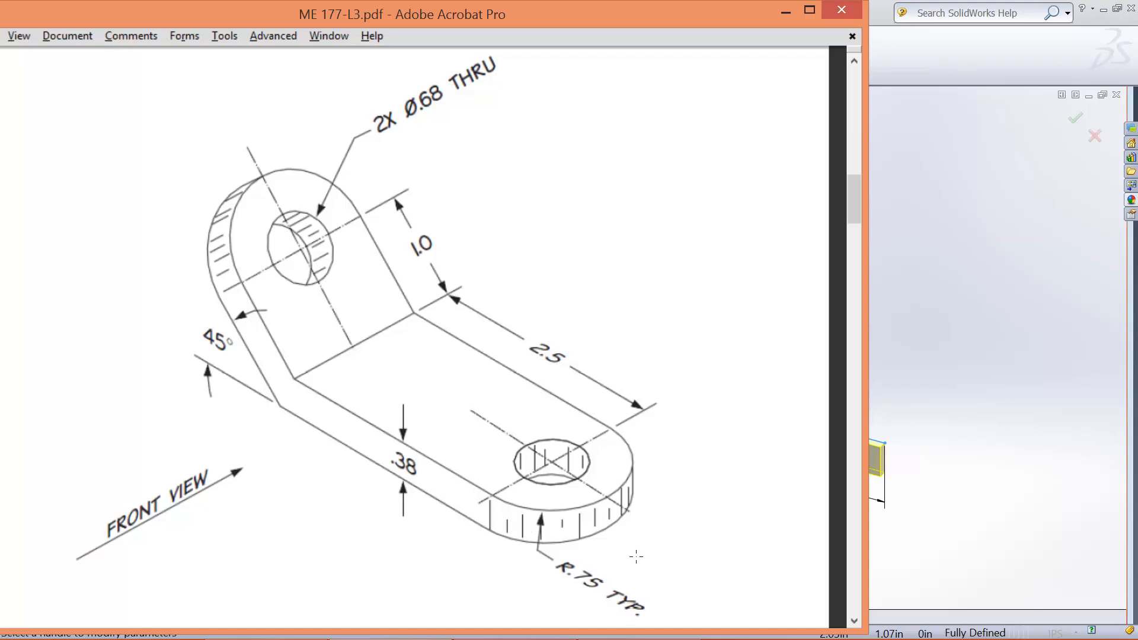
{"action": "left_click", "coordinate": [964, 48]}
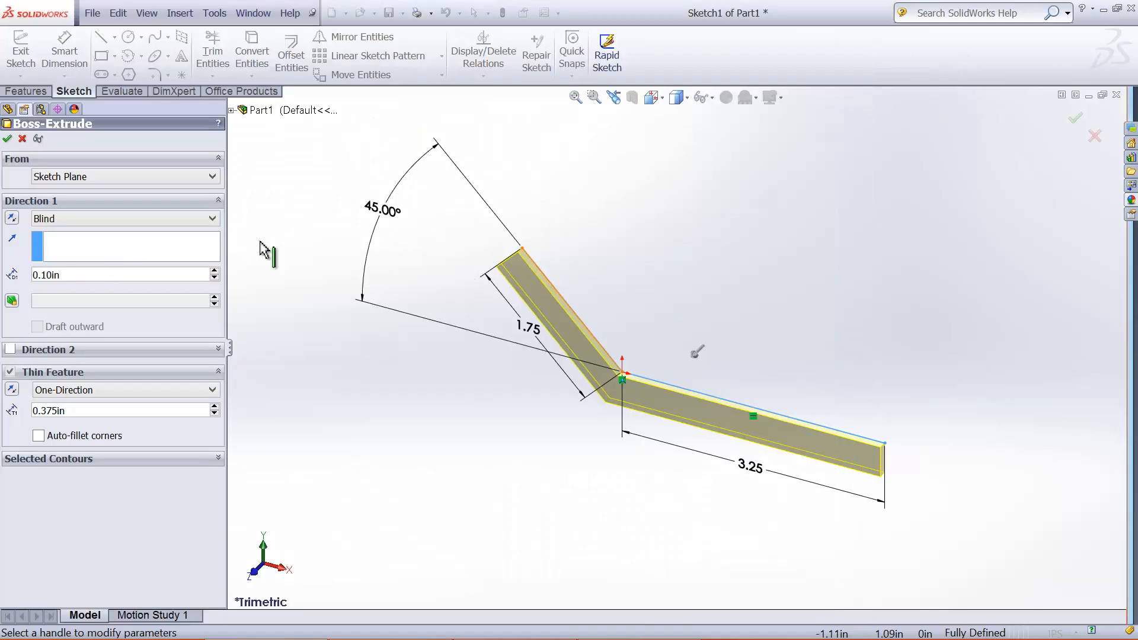
{"action": "double_click", "coordinate": [57, 274]}
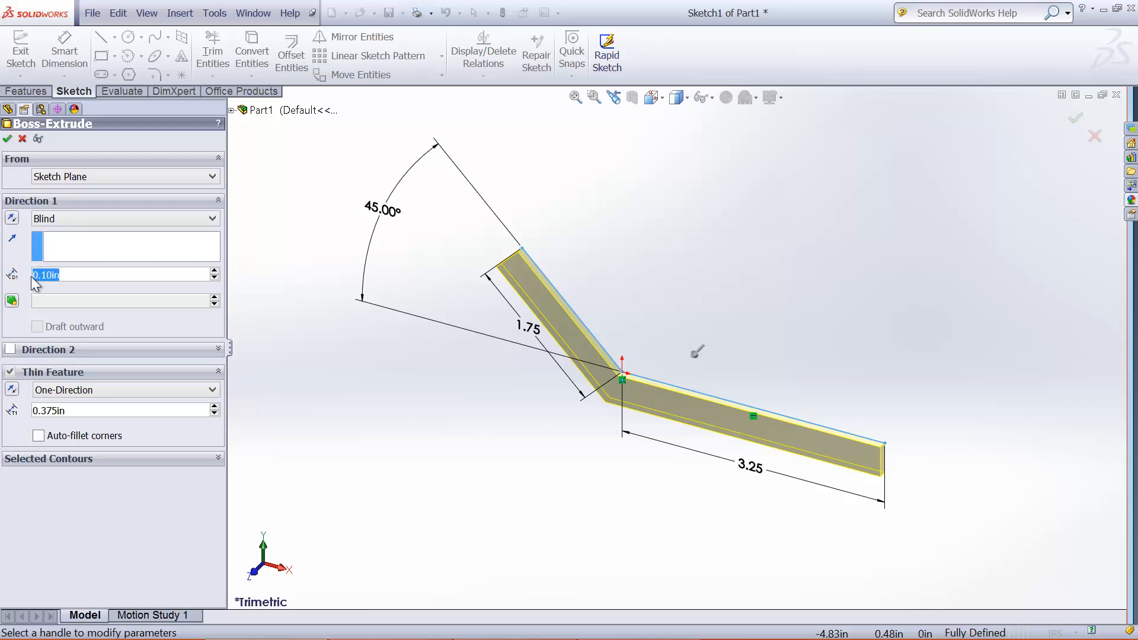
{"action": "type", "text": "2"}
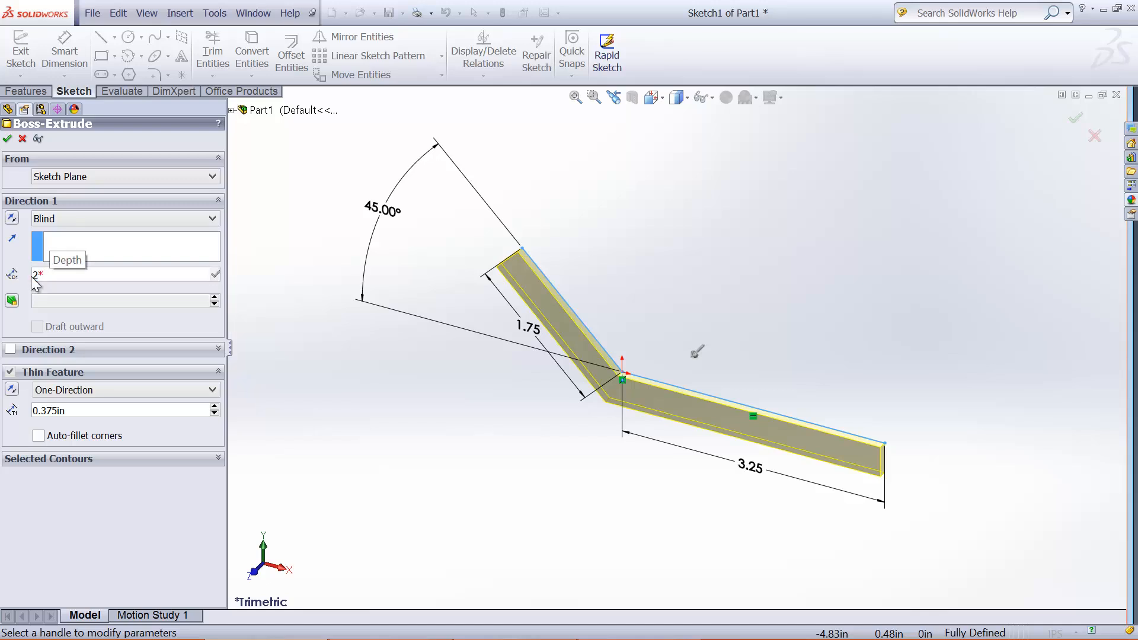
{"action": "type", "text": "*.75"}
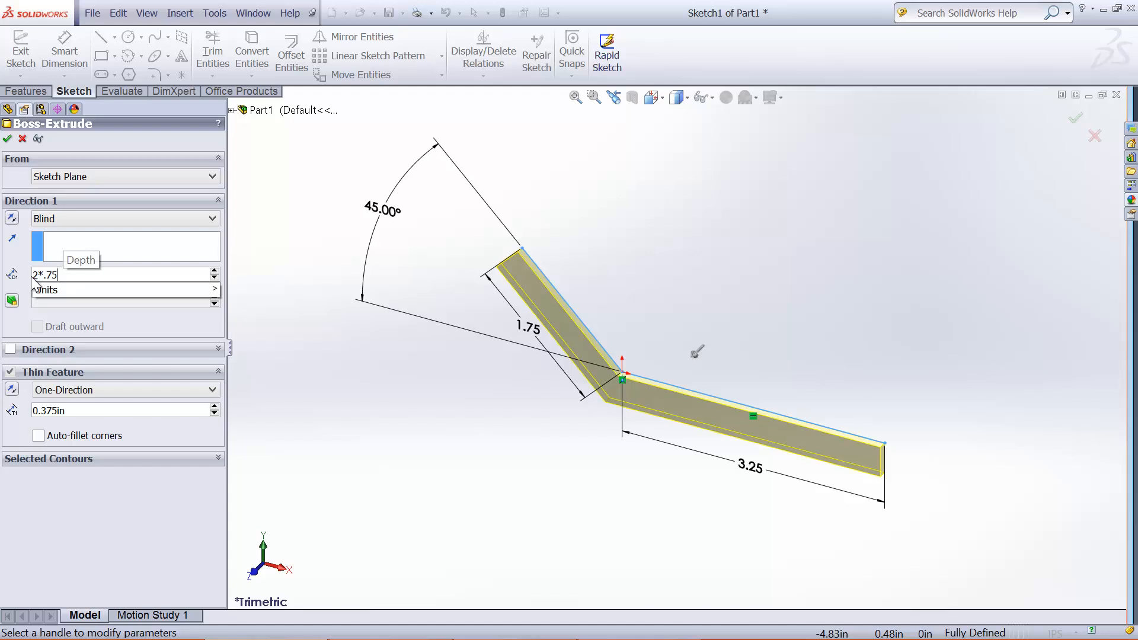
{"action": "key", "text": "Return"}
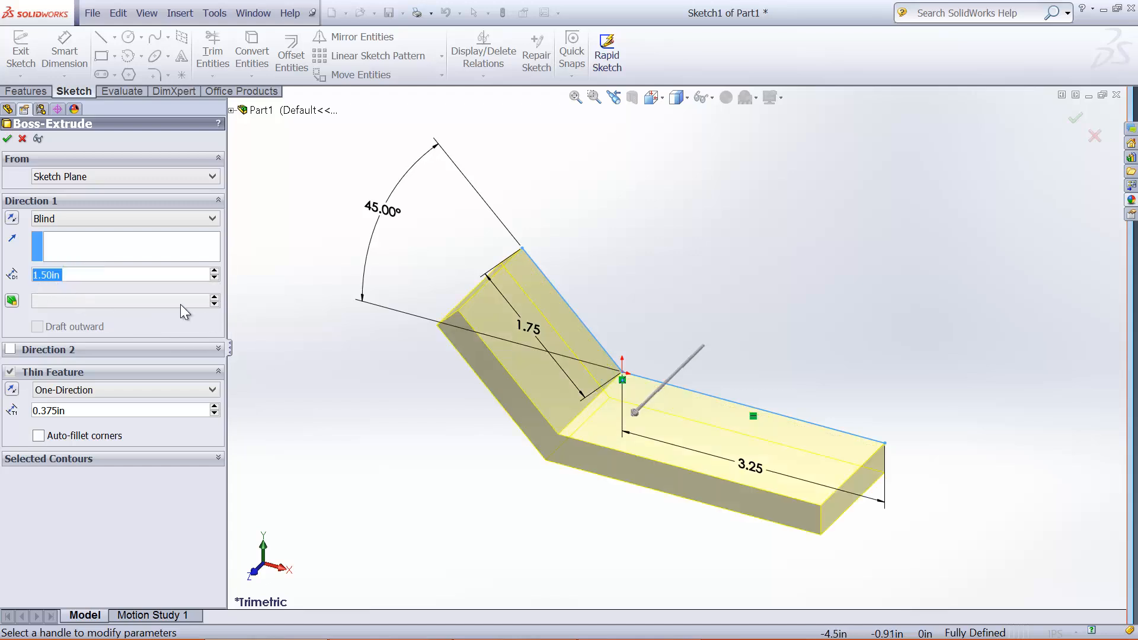
{"action": "left_click", "coordinate": [183, 219]}
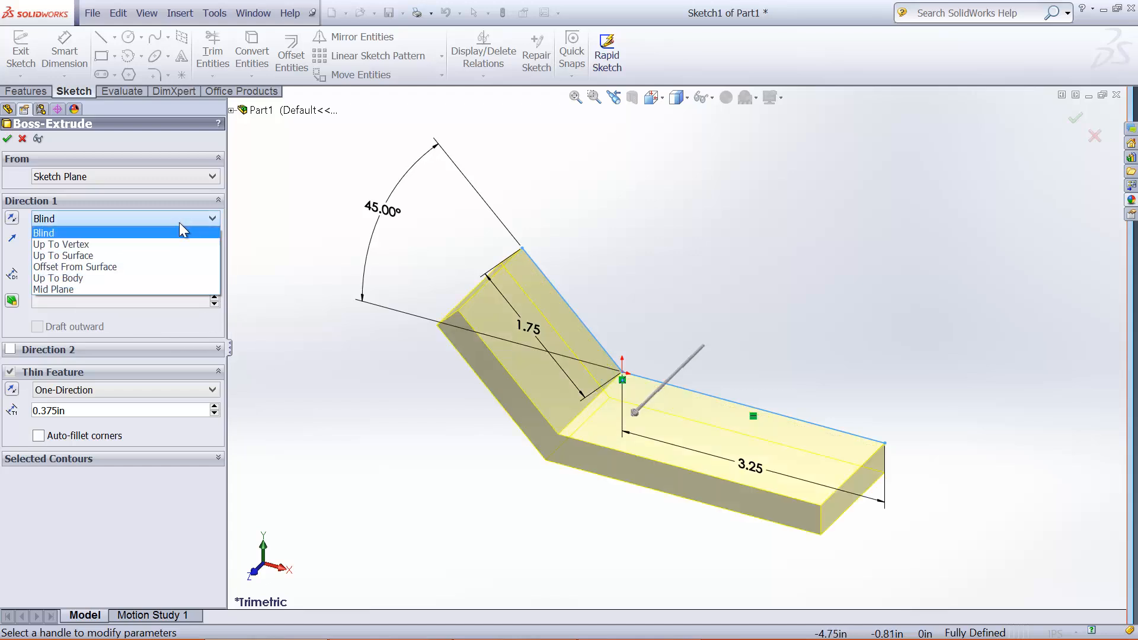
{"action": "left_click", "coordinate": [126, 290]}
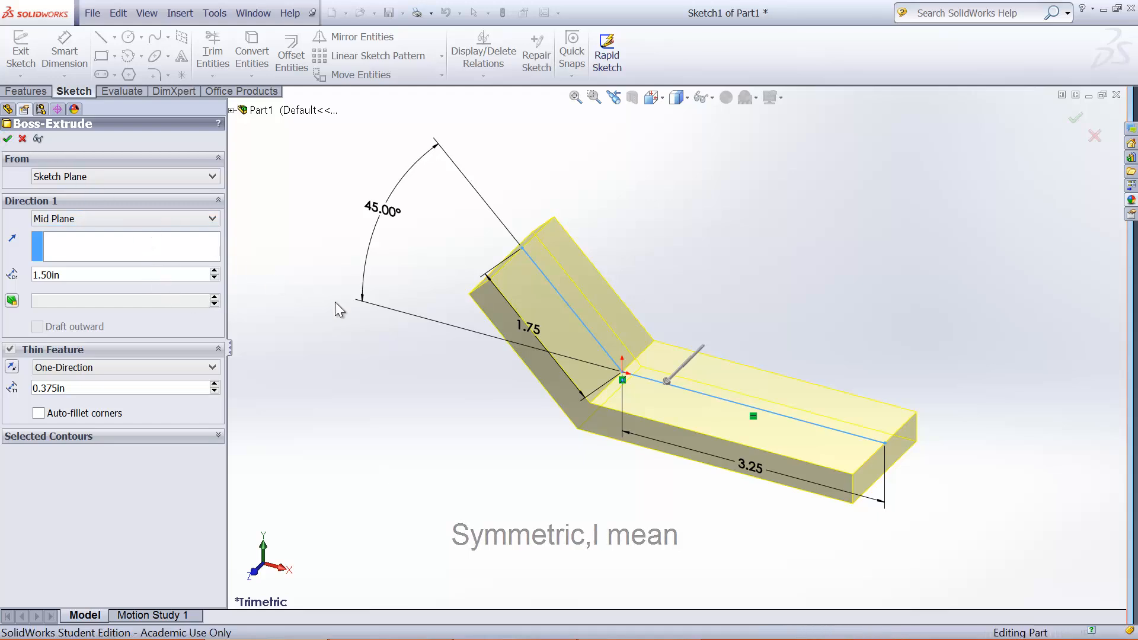
{"action": "key", "text": "Return"}
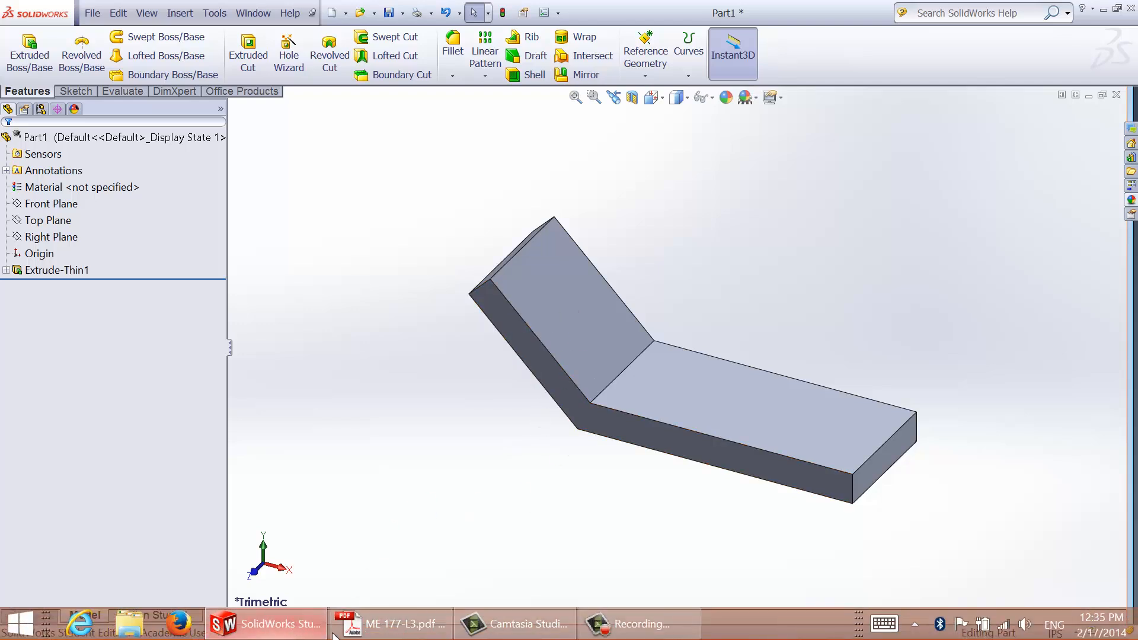
Consult the drawing in Acrobat and set up a full round fillet with the bracket's front side face and the sloped arm's end face as center
{"action": "left_click", "coordinate": [388, 632]}
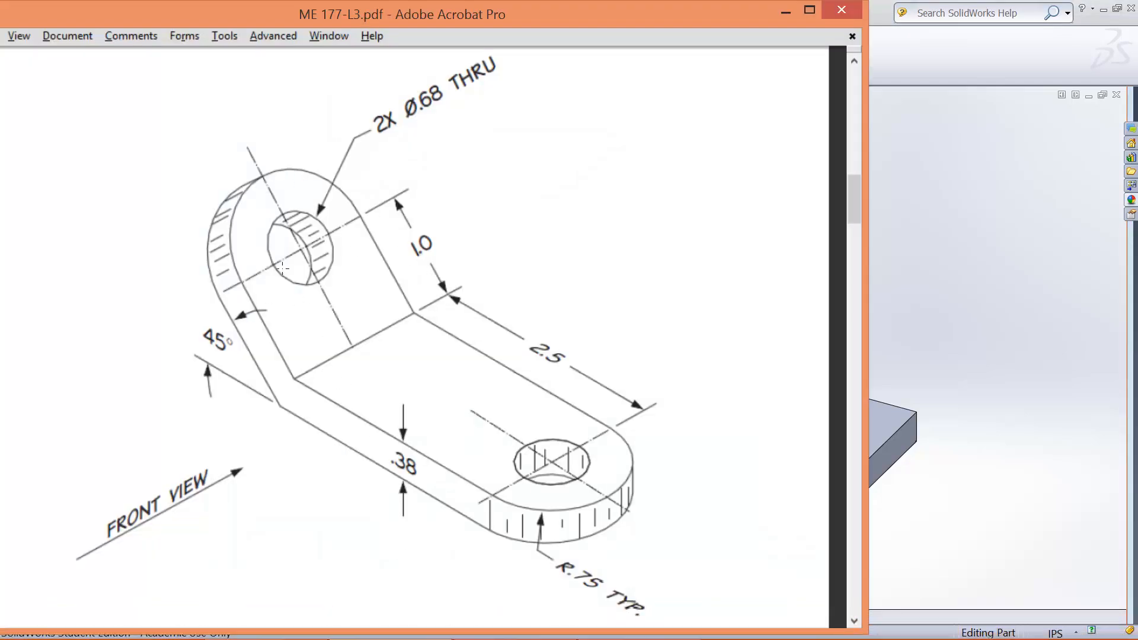
{"action": "left_click", "coordinate": [961, 218]}
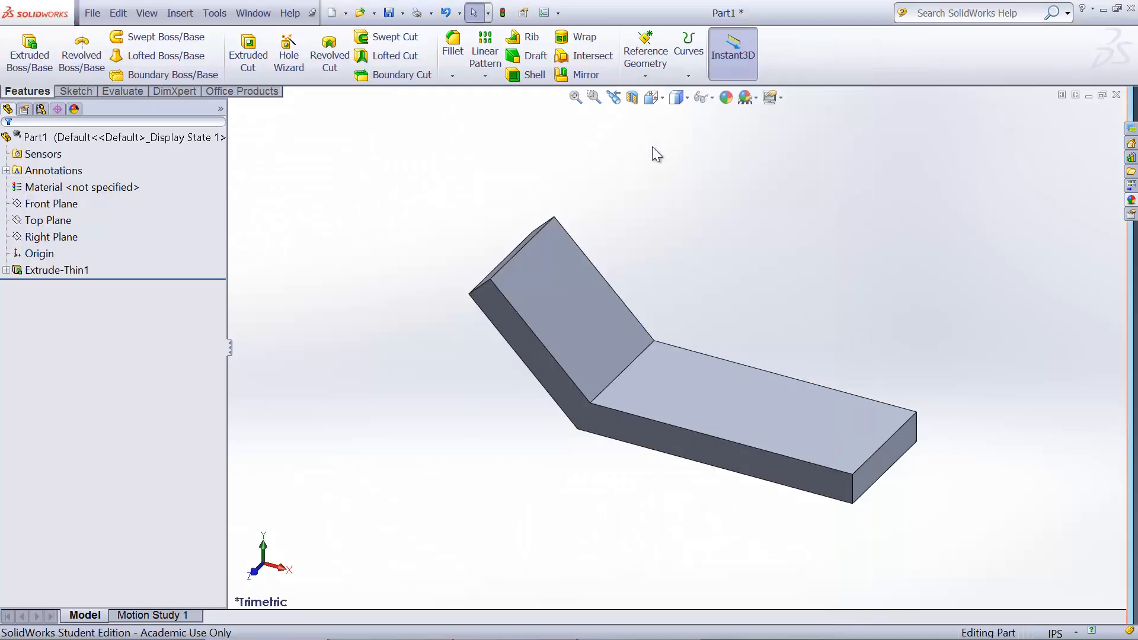
{"action": "left_click", "coordinate": [454, 48]}
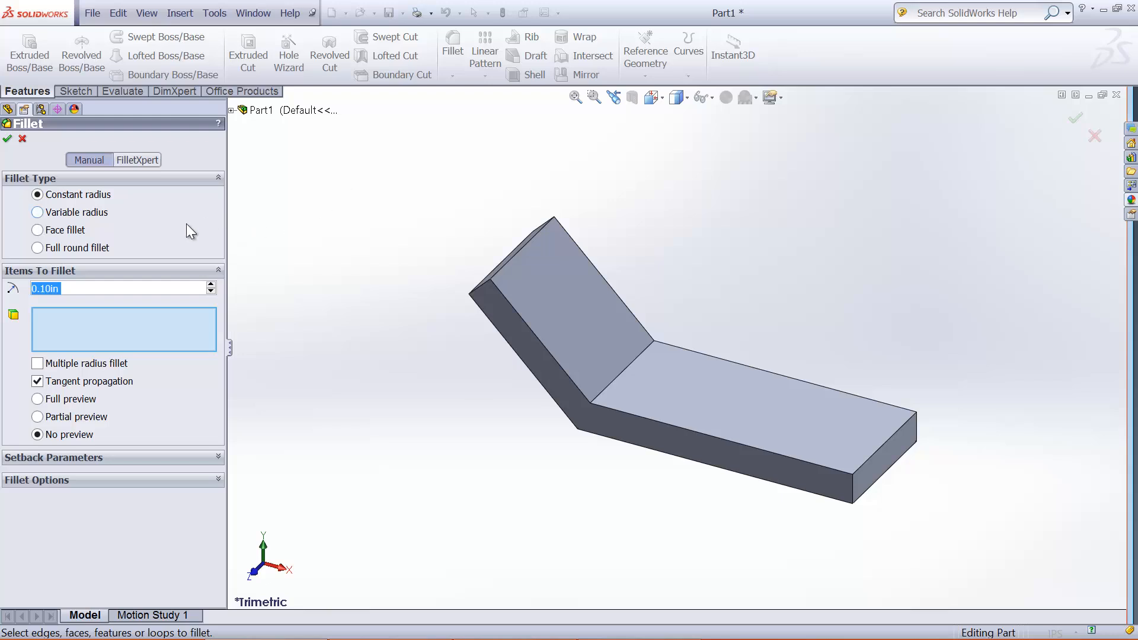
{"action": "left_click", "coordinate": [41, 250]}
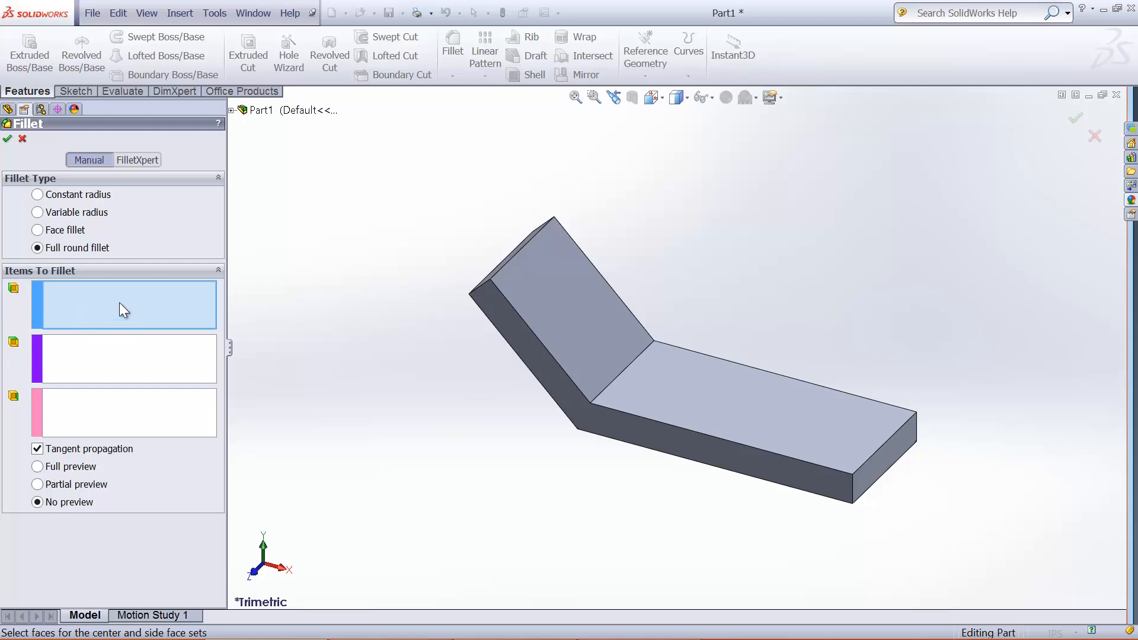
{"action": "left_click", "coordinate": [506, 321]}
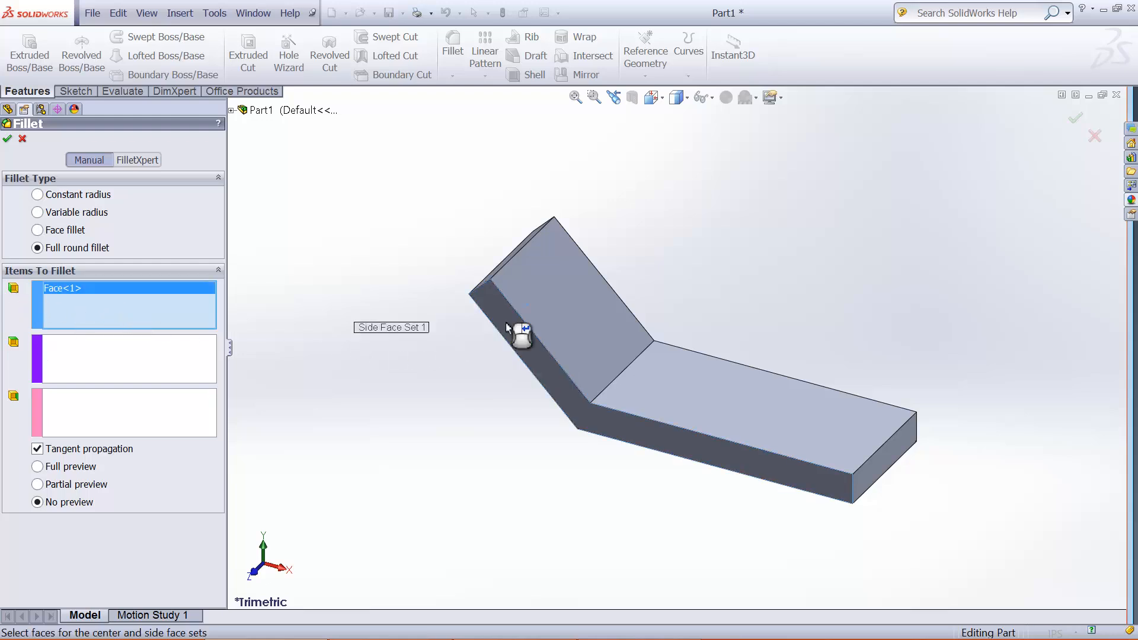
{"action": "left_click", "coordinate": [89, 344]}
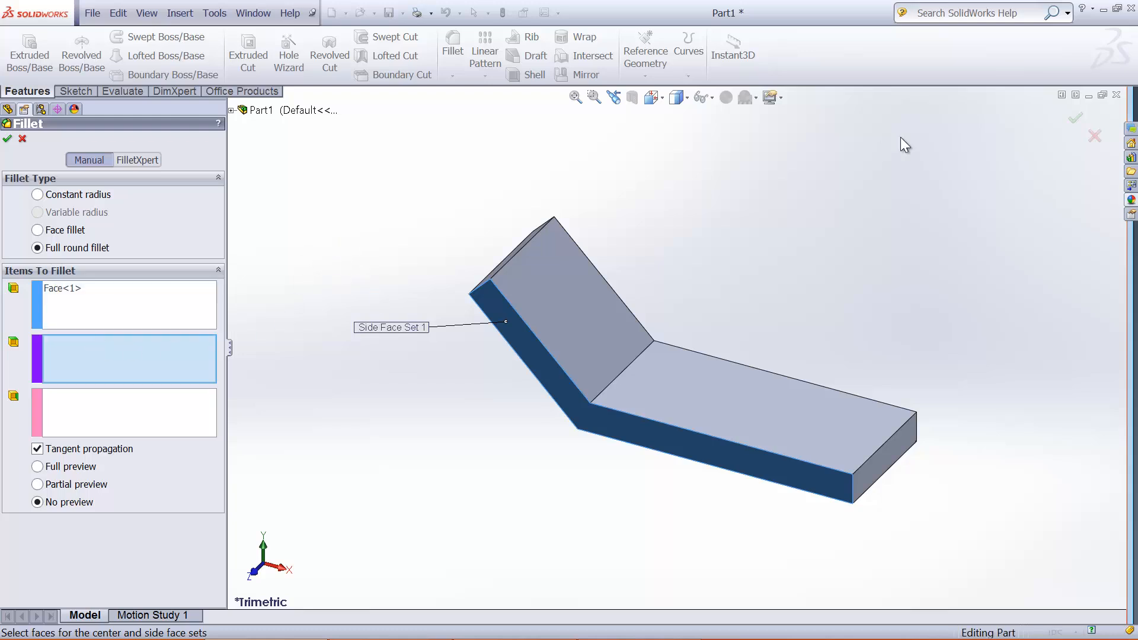
{"action": "middle_click_drag", "start_coordinate": [688, 176], "coordinate": [700, 187]}
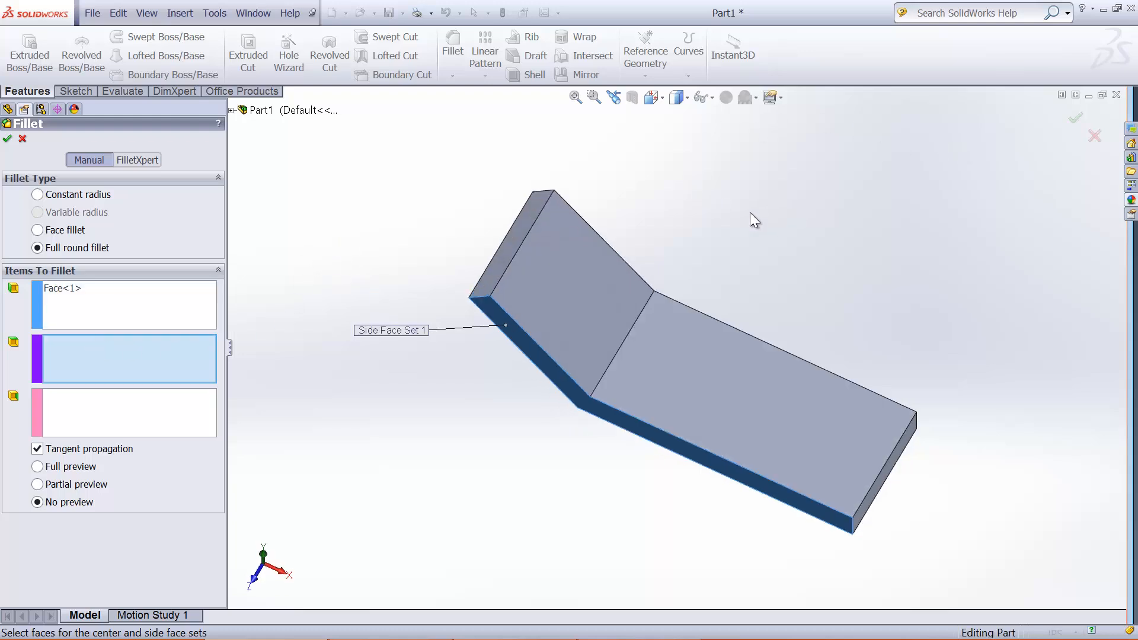
{"action": "left_click", "coordinate": [520, 243]}
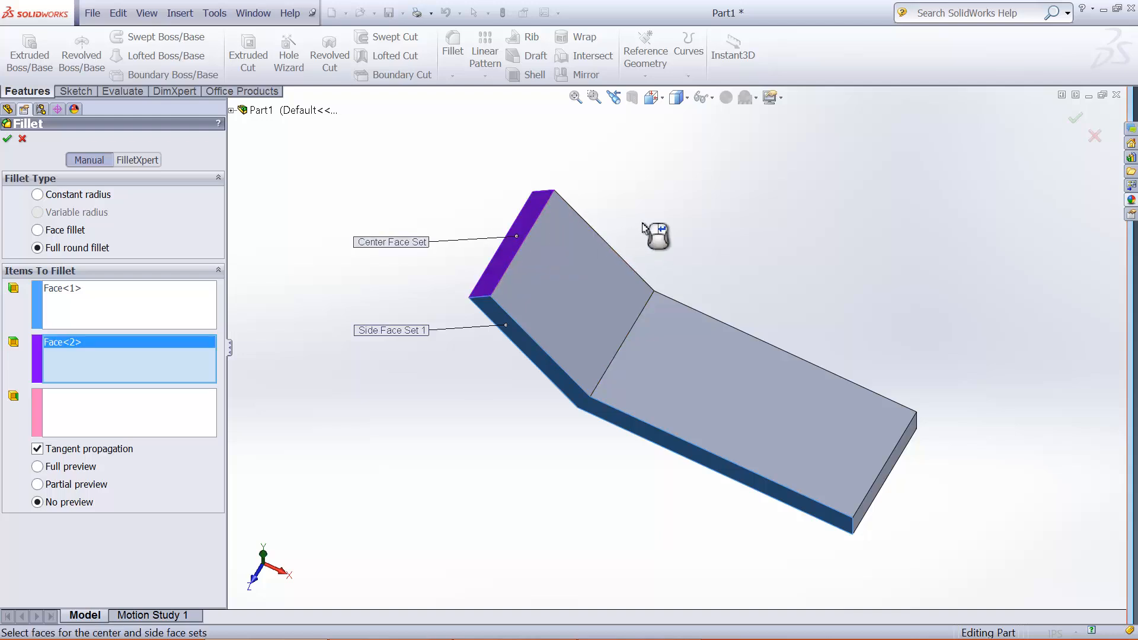
Assign the bracket's rear side face as the second side set, enable full preview and create the full round fillet on the sloped arm
{"action": "key", "text": "Left"}
{"action": "key", "text": "Left"}
{"action": "key", "text": "Down"}
{"action": "key", "text": "Down"}
{"action": "key", "text": "Down"}
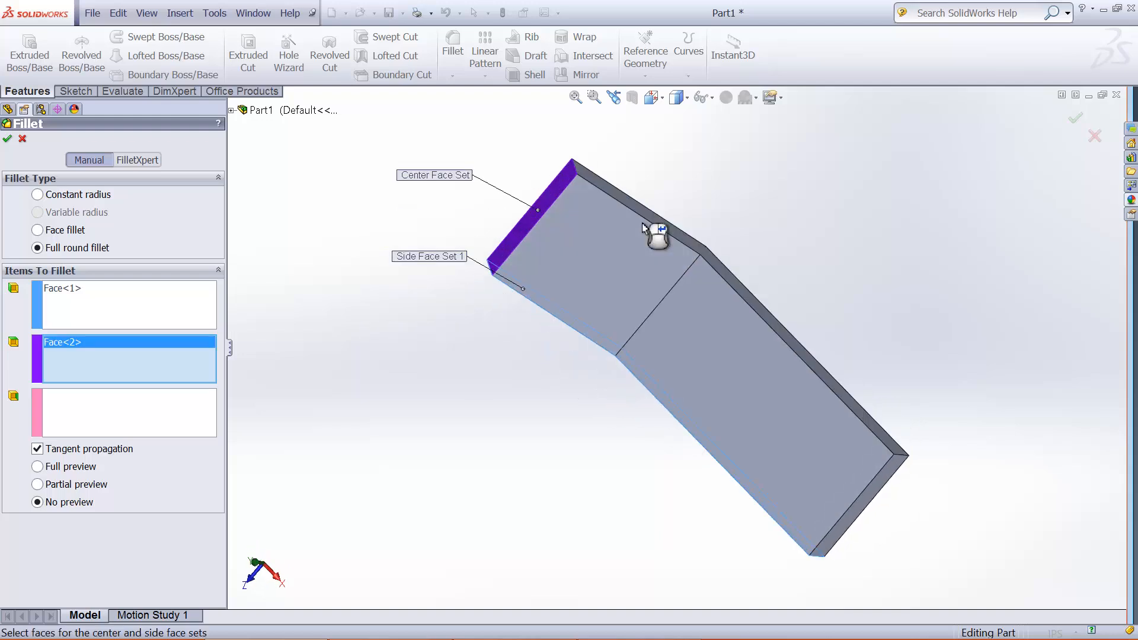
{"action": "left_click", "coordinate": [148, 403]}
{"action": "left_click", "coordinate": [615, 191]}
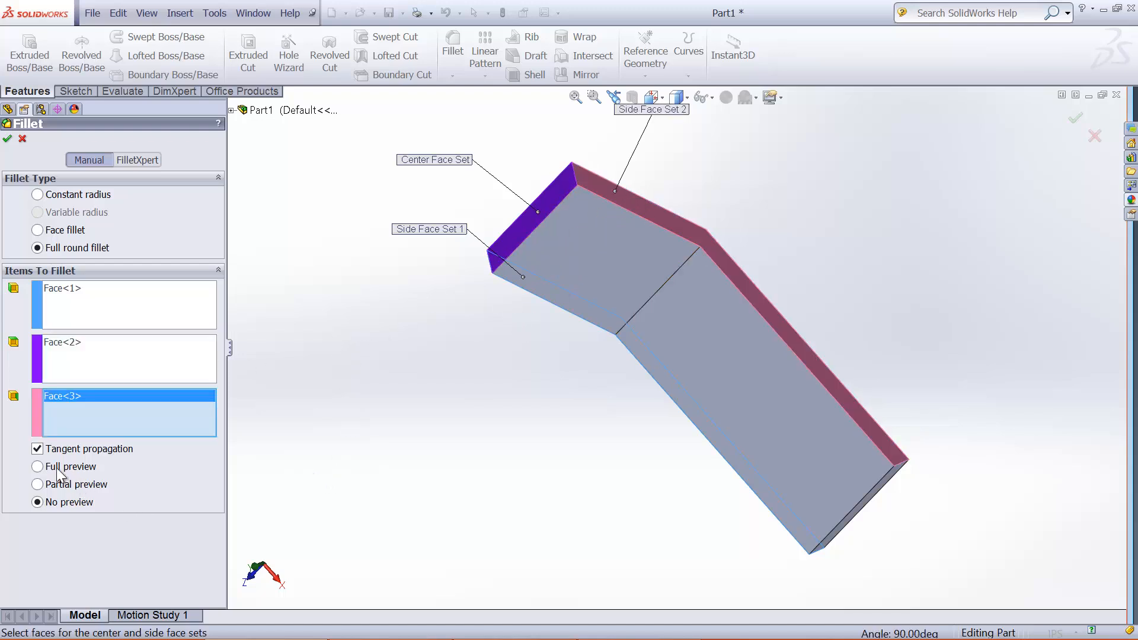
{"action": "left_click", "coordinate": [38, 466]}
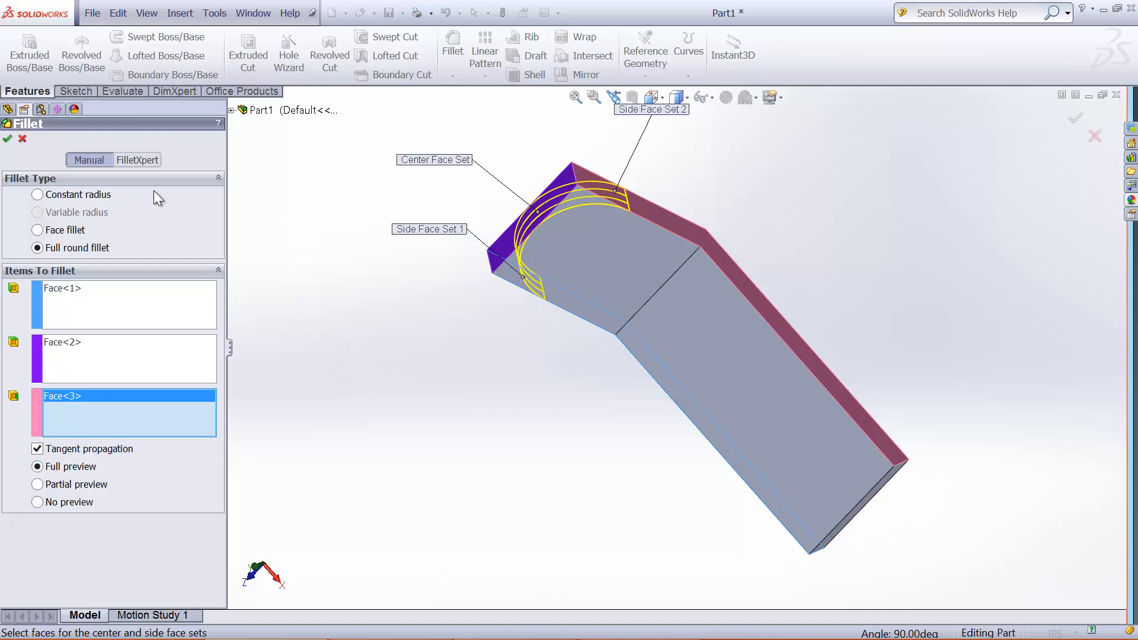
{"action": "left_click", "coordinate": [6, 140]}
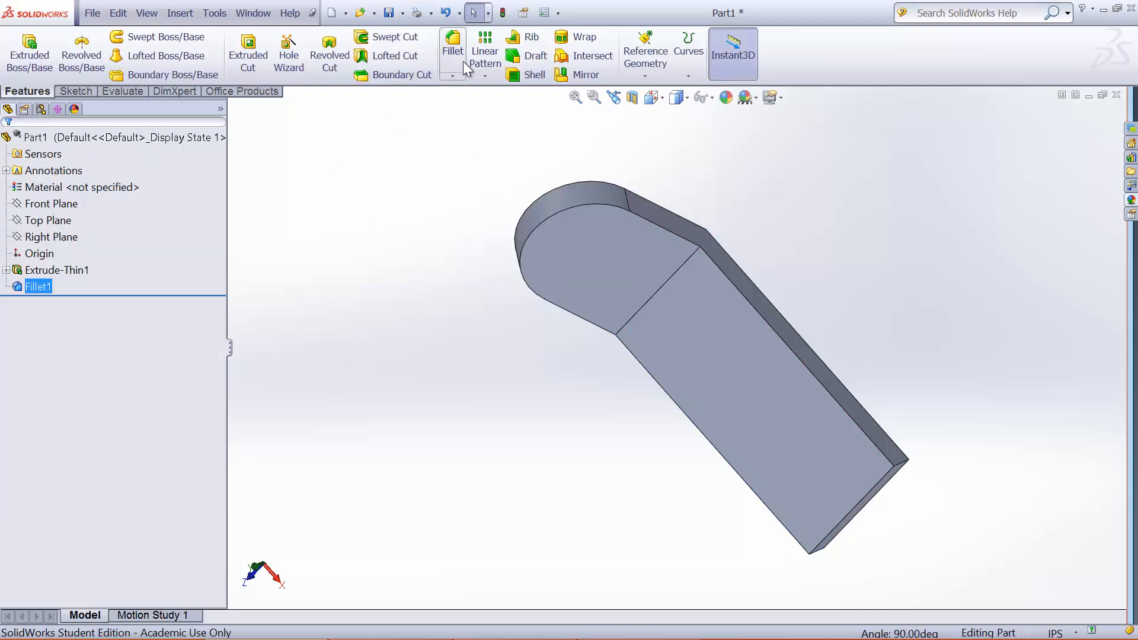
Set up another full round fillet with the bracket's rear side face as the first side set and the horizontal arm's end face as center
{"action": "left_click", "coordinate": [458, 67]}
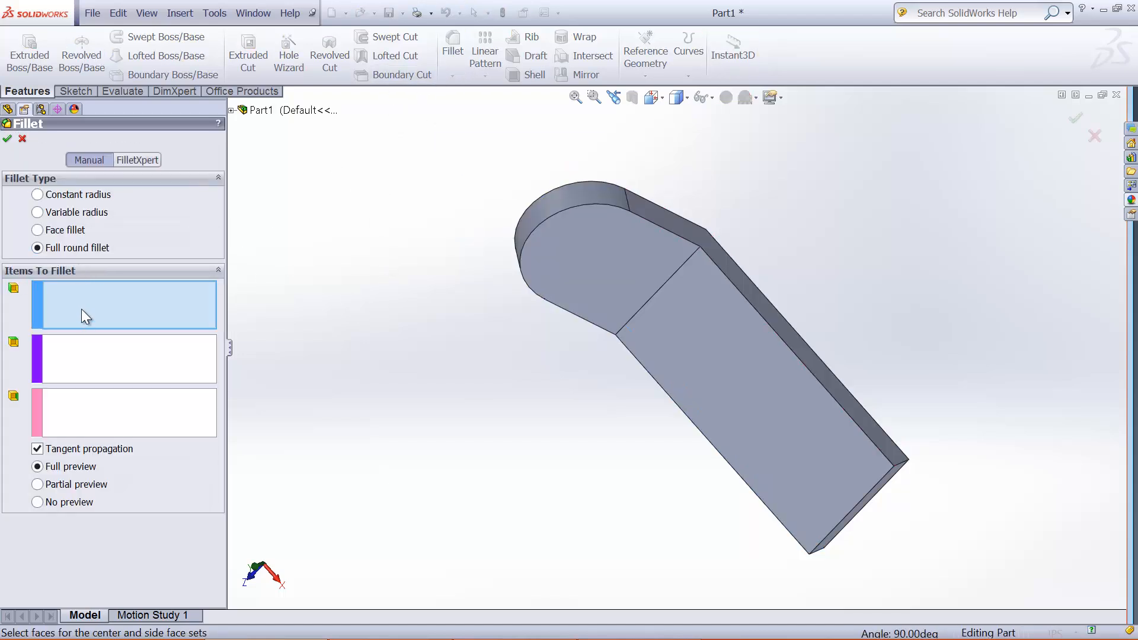
{"action": "left_click", "coordinate": [842, 397]}
{"action": "key", "text": "Up"}
{"action": "key", "text": "Up"}
{"action": "key", "text": "Up"}
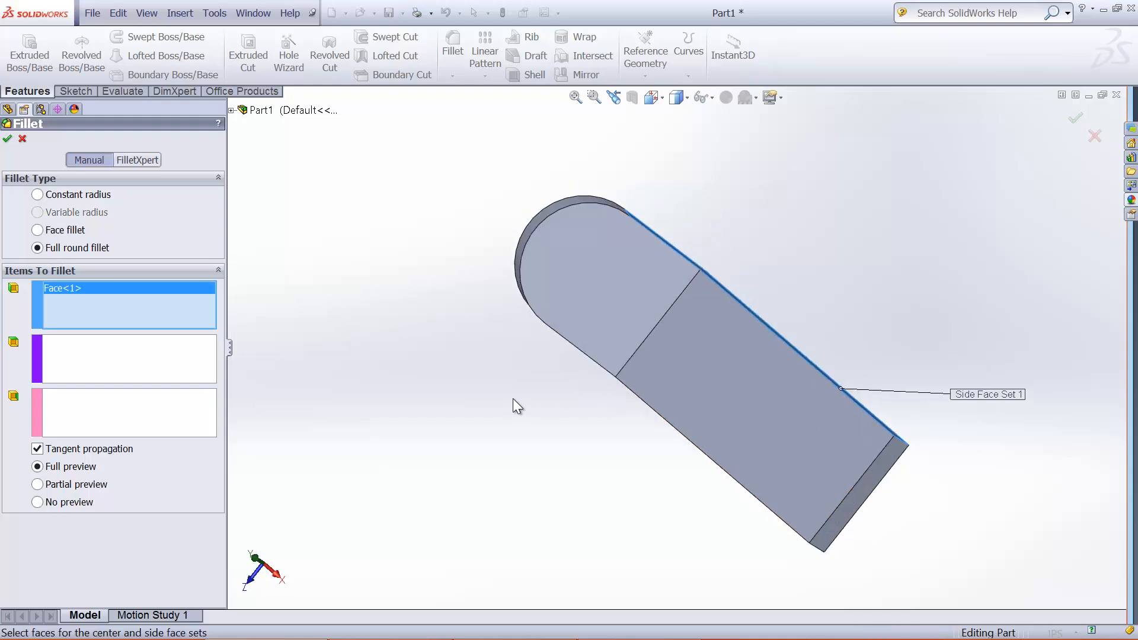
{"action": "key", "text": "Left"}
{"action": "key", "text": "Left"}
{"action": "key", "text": "Left"}
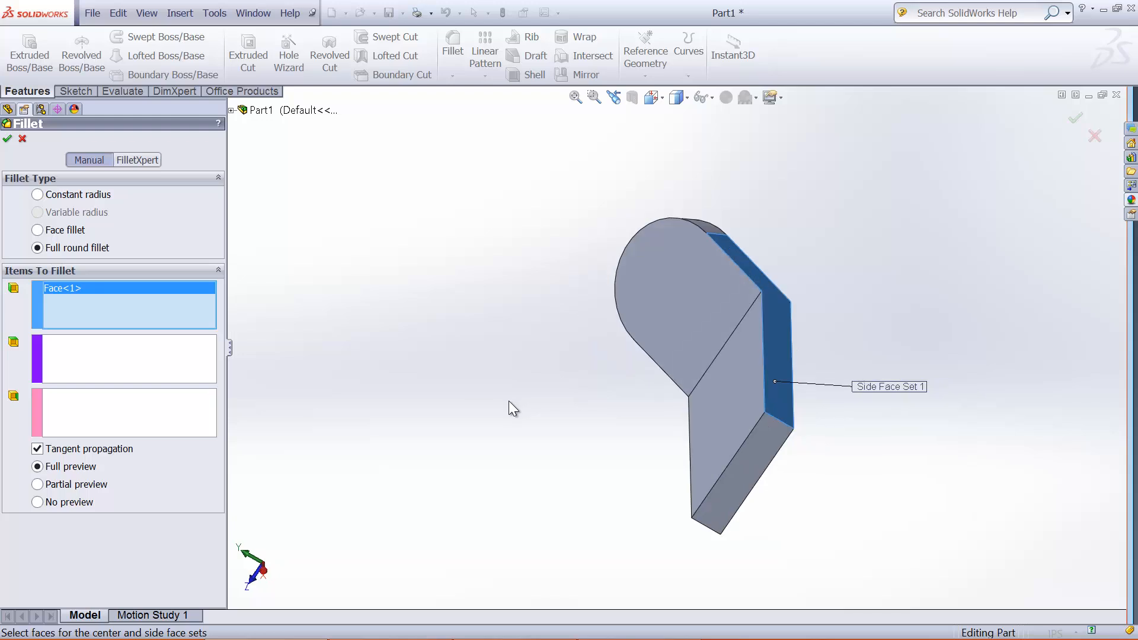
{"action": "left_click", "coordinate": [141, 351]}
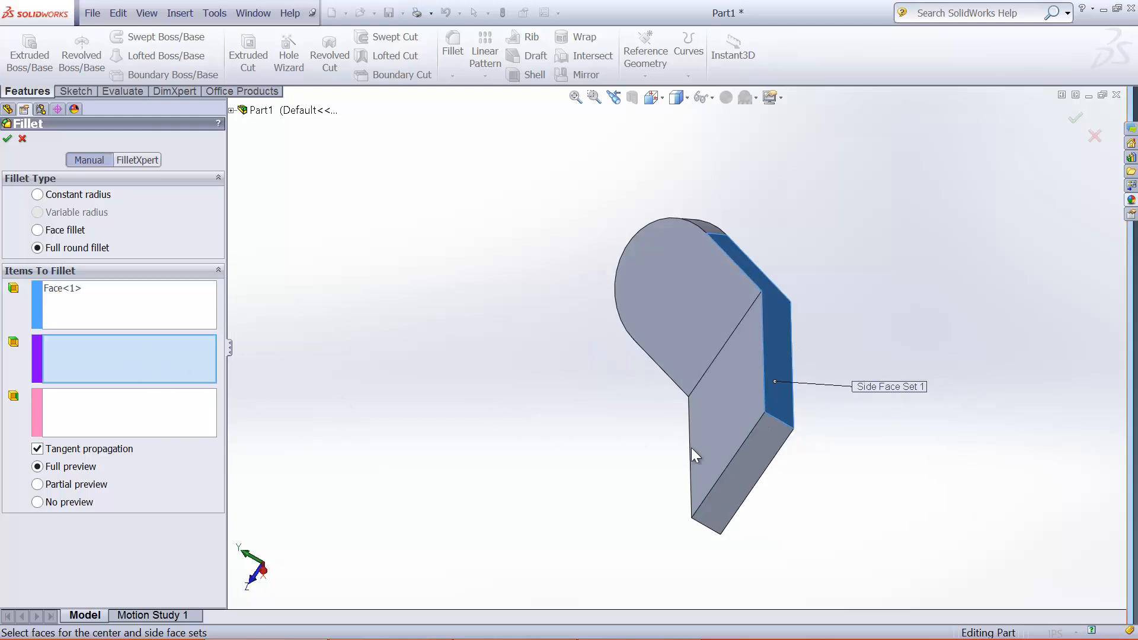
{"action": "left_click", "coordinate": [758, 462]}
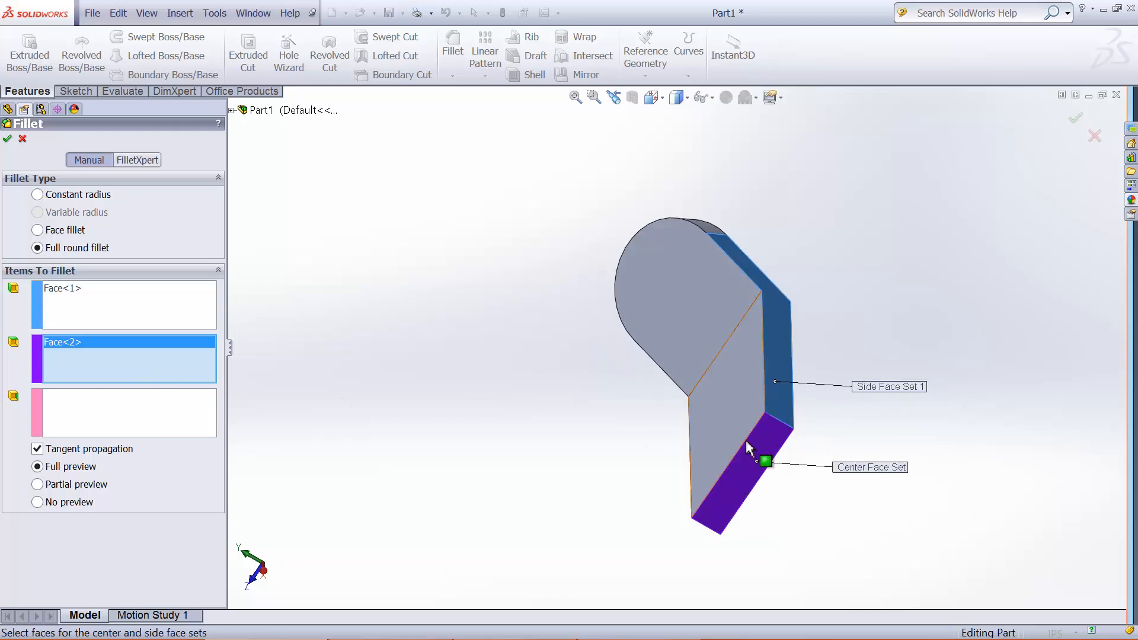
Assign the bracket's front side face as the second side set and create the full round fillet on the horizontal arm
{"action": "left_click", "coordinate": [155, 404]}
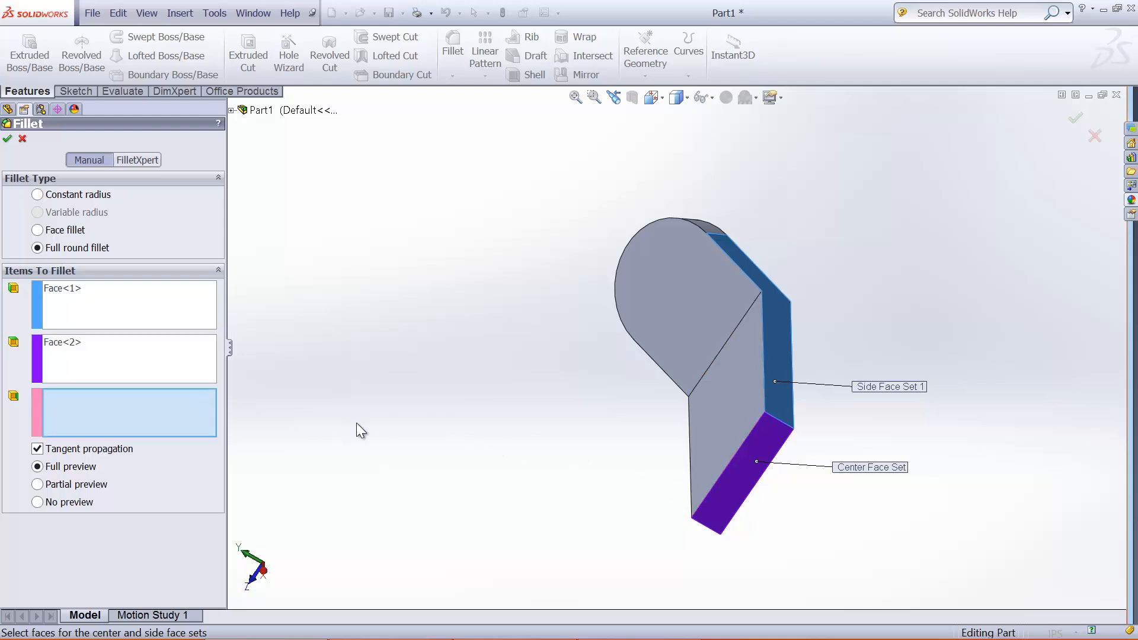
{"action": "key", "text": "Right"}
{"action": "key", "text": "Right"}
{"action": "key", "text": "Right"}
{"action": "key", "text": "Right"}
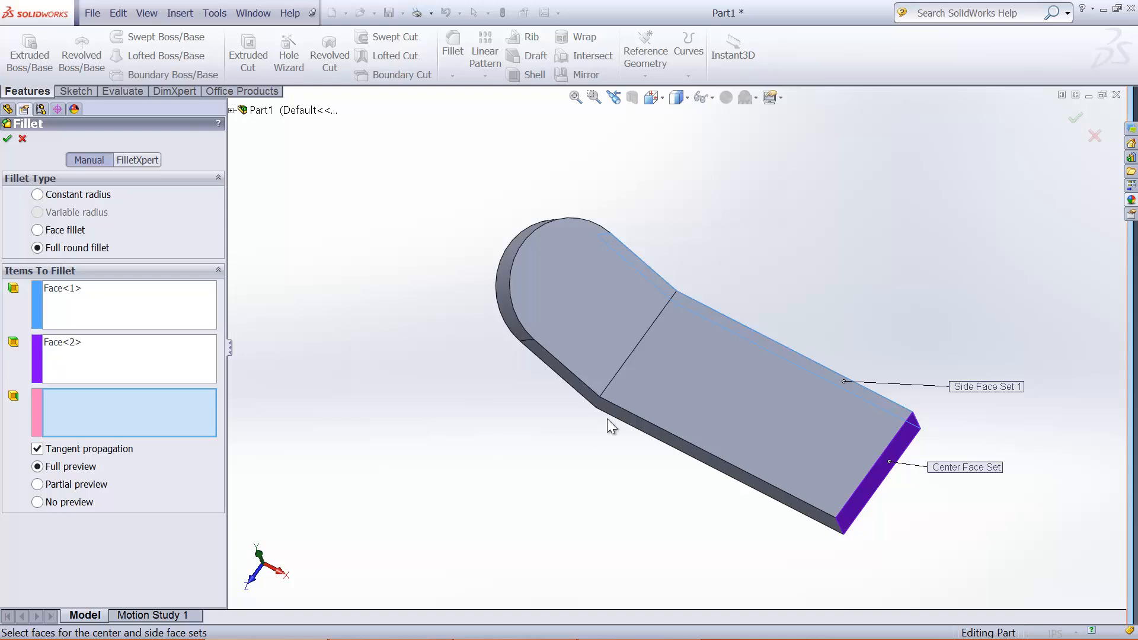
{"action": "left_click", "coordinate": [731, 474]}
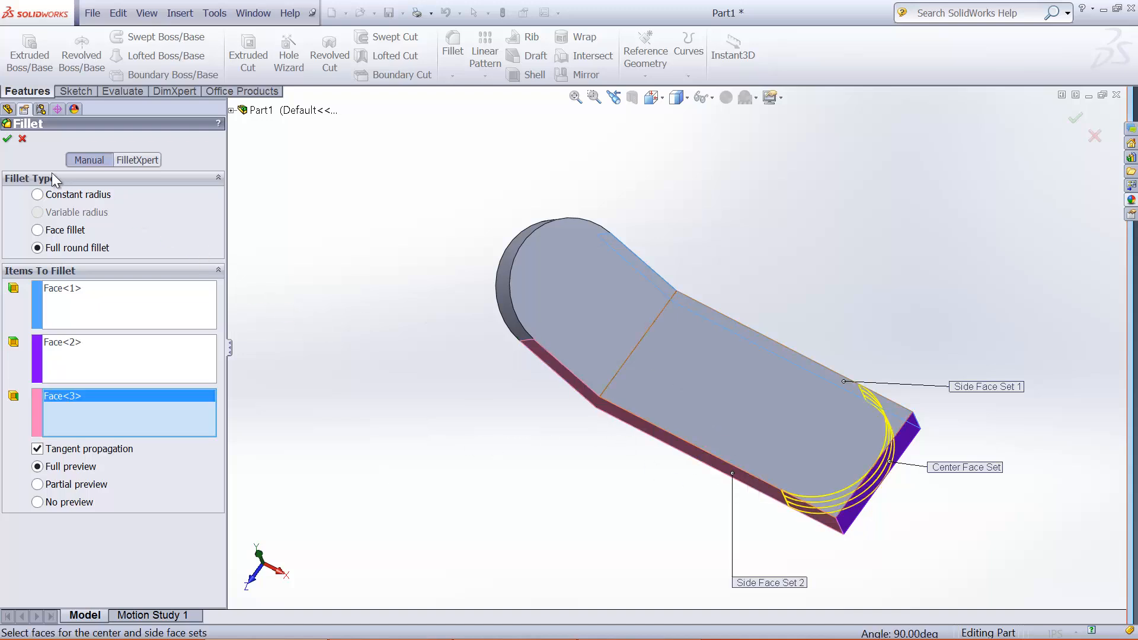
{"action": "left_click", "coordinate": [5, 140]}
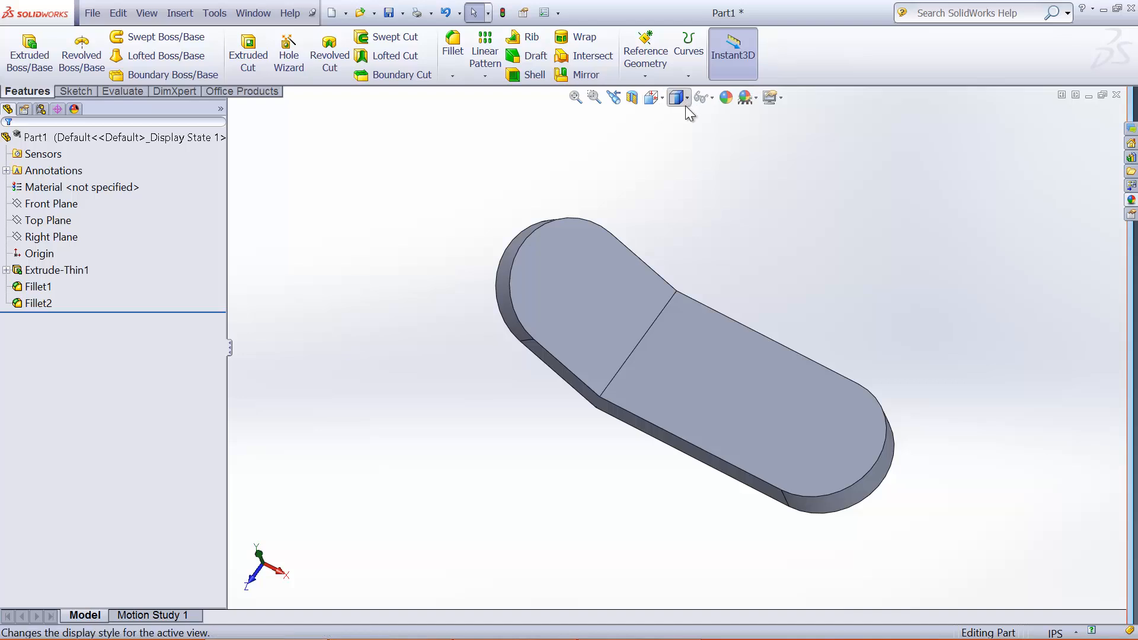
Consult the drawing in Acrobat, then start an extruded cut on the sloped arm's upper face with a circle of about 0.36 in radius concentric with its rounded end
{"action": "key", "text": "space"}
{"action": "left_click", "coordinate": [733, 138]}
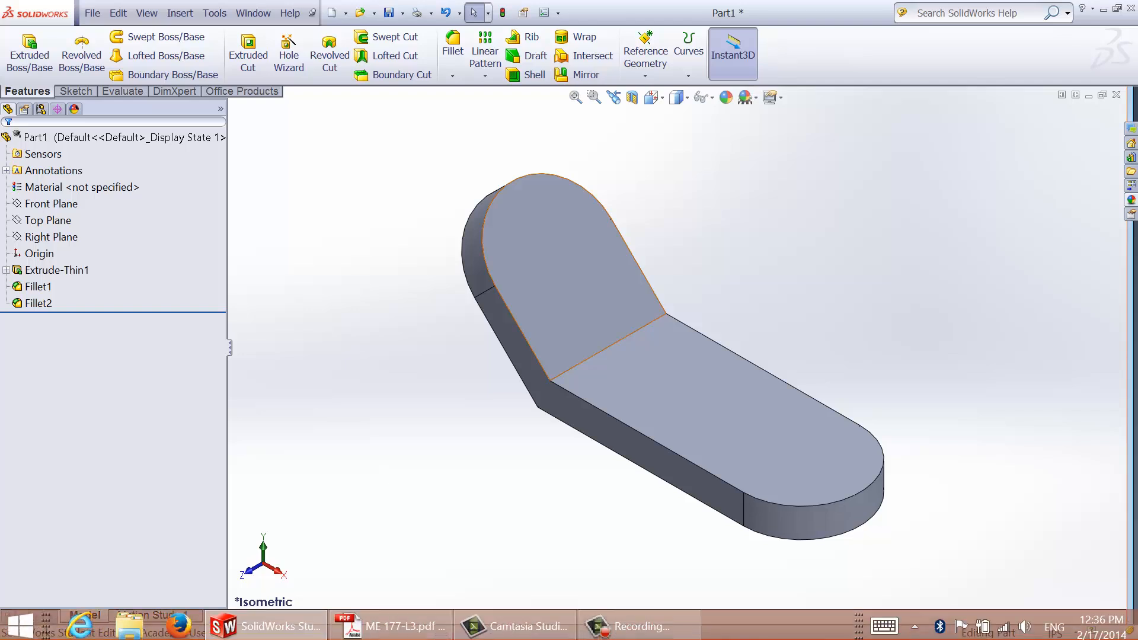
{"action": "left_click", "coordinate": [390, 623]}
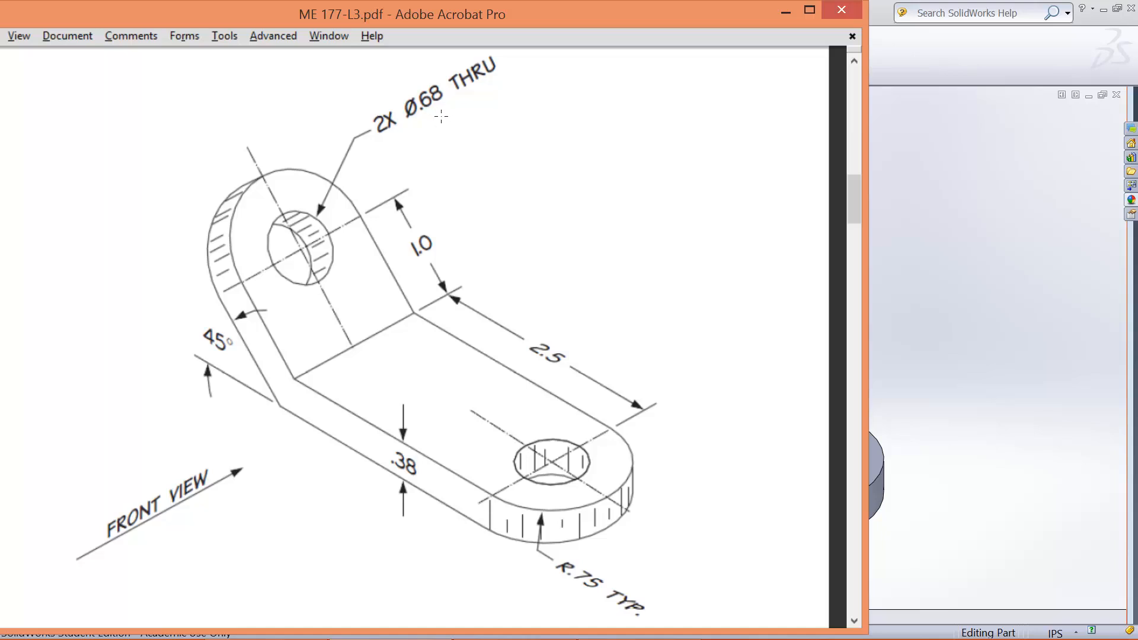
{"action": "left_click", "coordinate": [948, 330]}
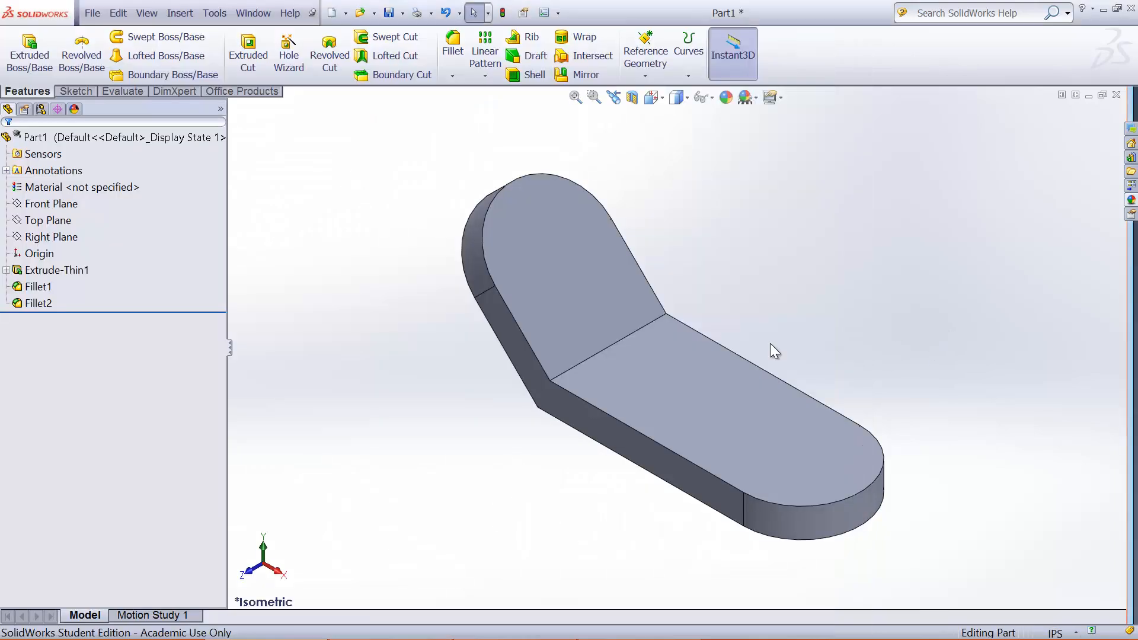
{"action": "left_click", "coordinate": [247, 54]}
{"action": "left_click", "coordinate": [539, 246]}
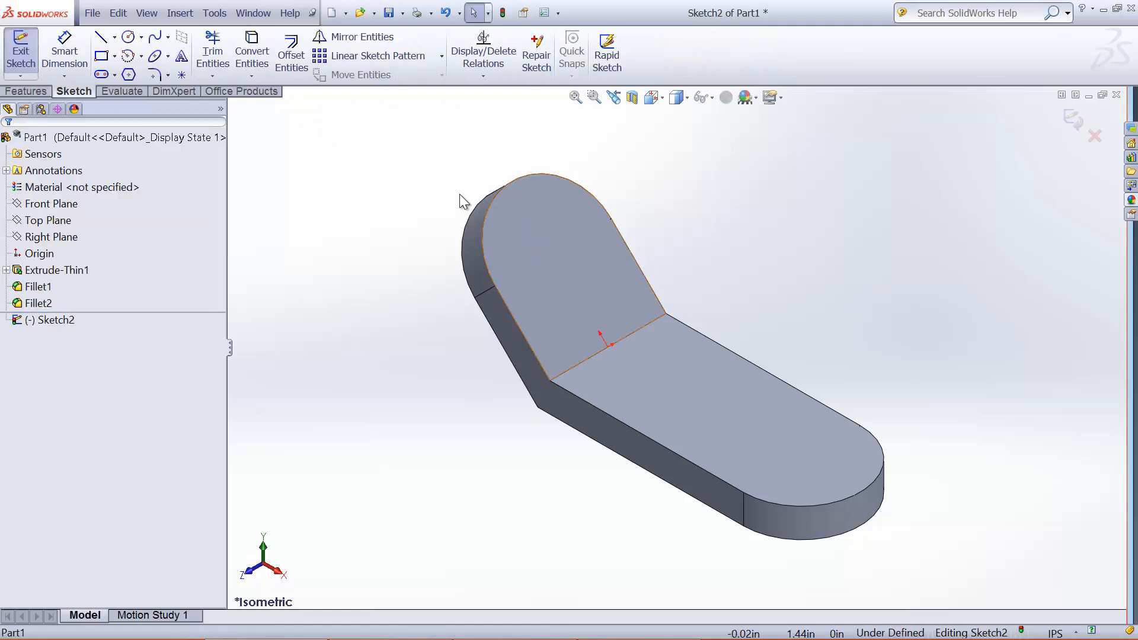
{"action": "left_click", "coordinate": [127, 38]}
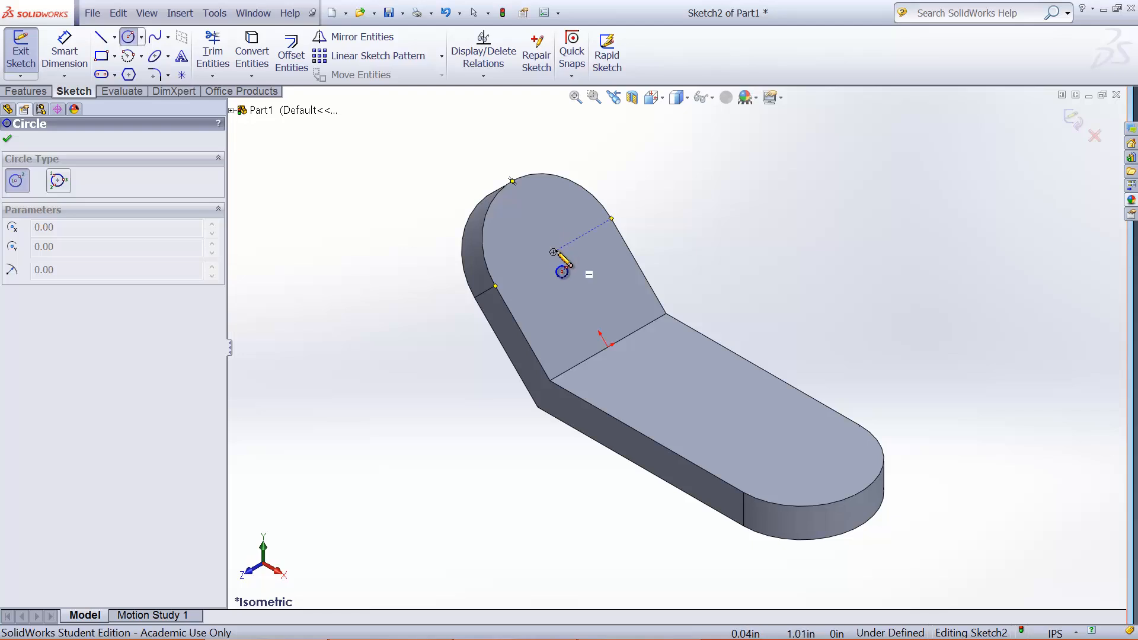
{"action": "left_click", "coordinate": [553, 253]}
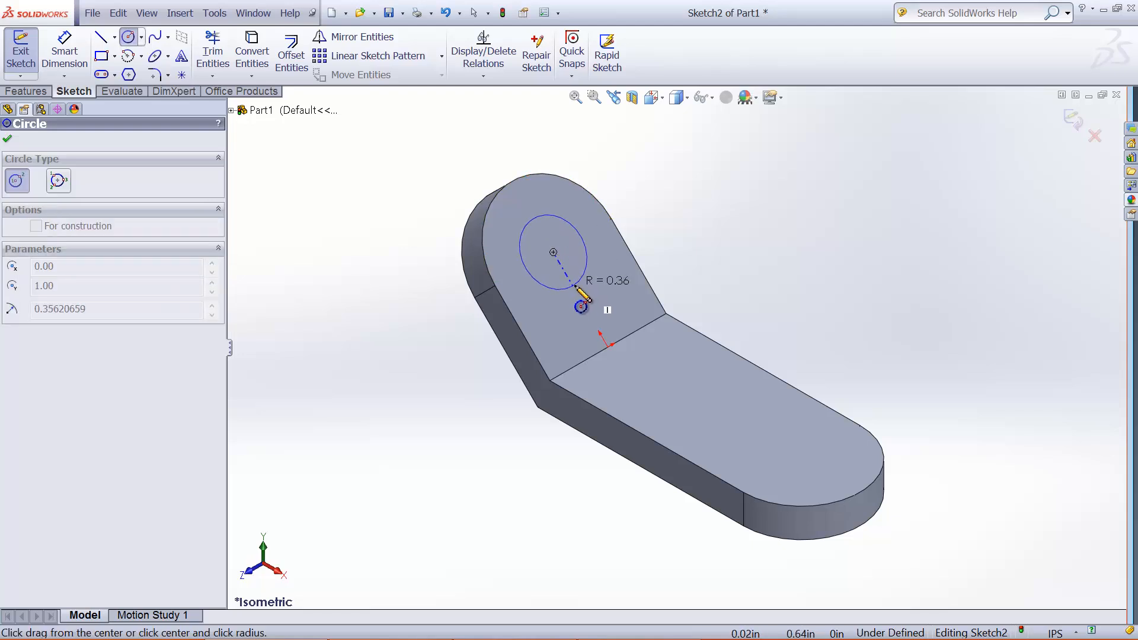
{"action": "left_click", "coordinate": [576, 287]}
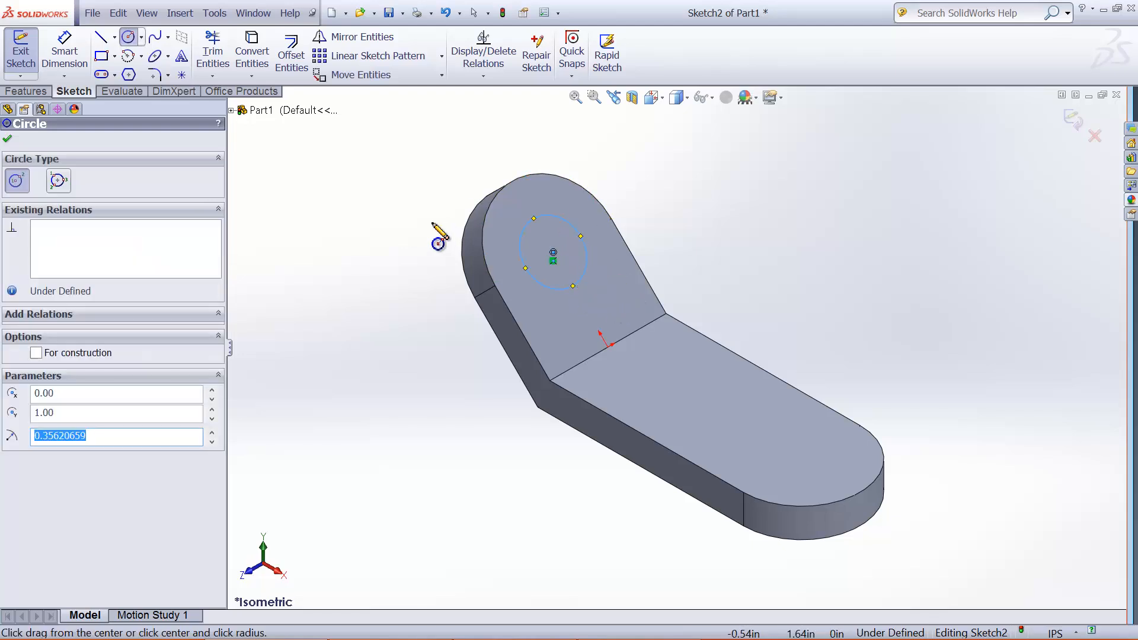
Check the hole size on the drawing in Acrobat and dimension the sloped arm's circle to a diameter of .675 in
{"action": "left_click", "coordinate": [66, 62]}
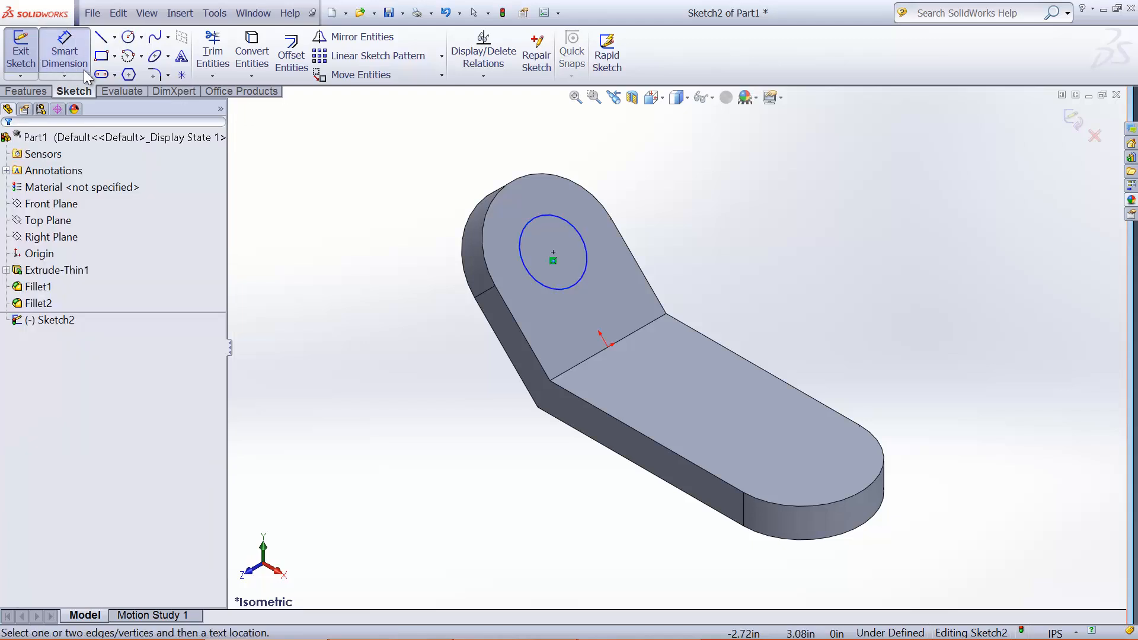
{"action": "left_click", "coordinate": [581, 235]}
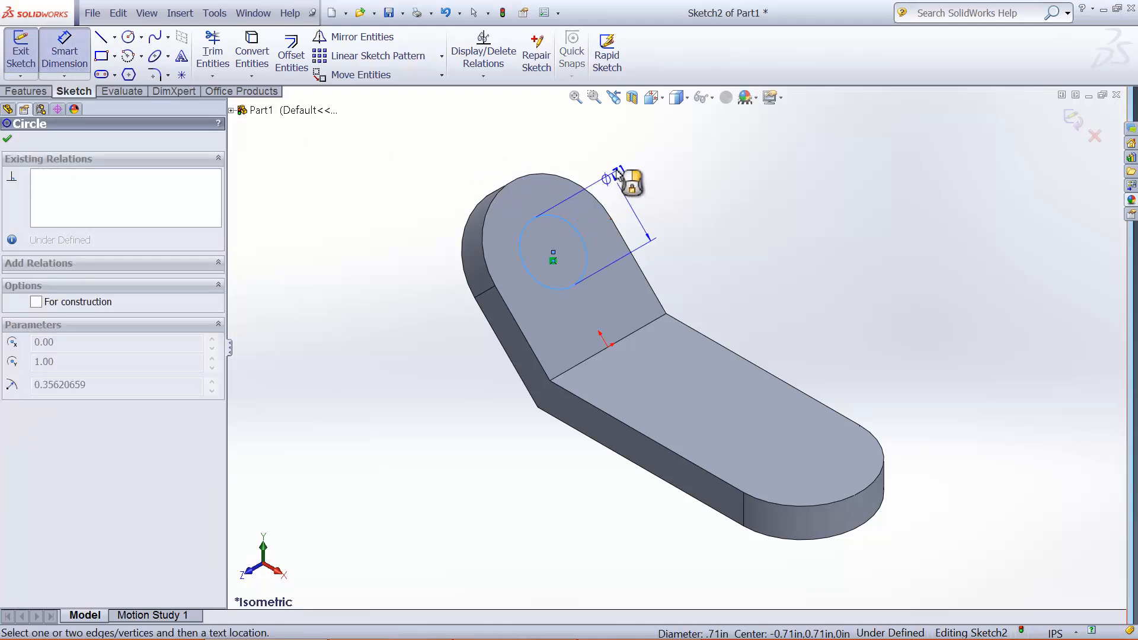
{"action": "left_click", "coordinate": [643, 194]}
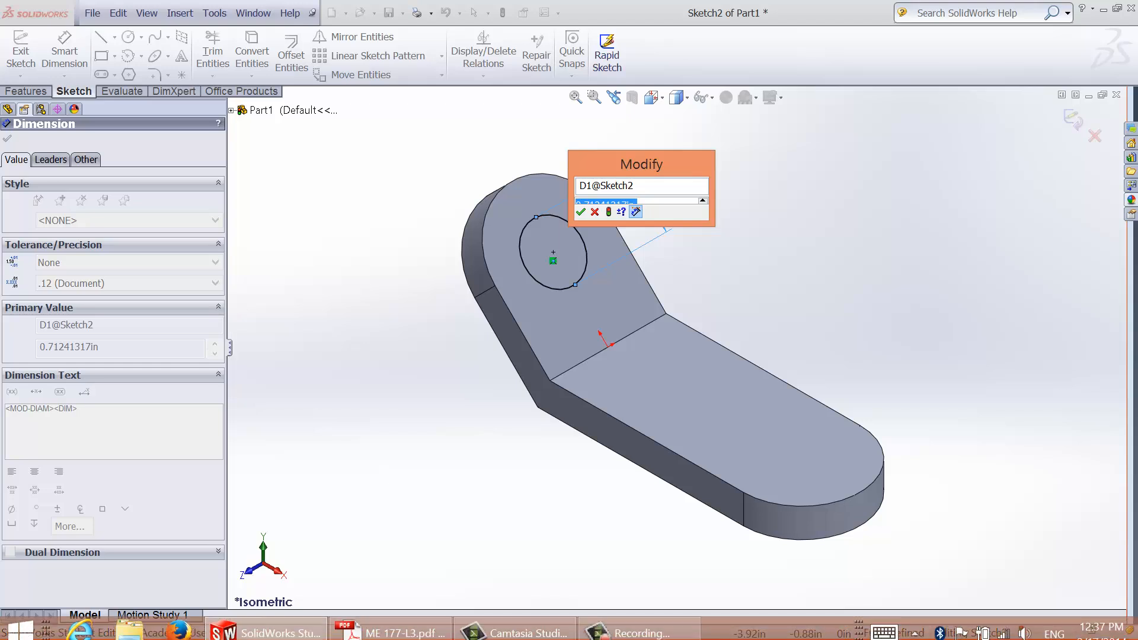
{"action": "left_click", "coordinate": [364, 633]}
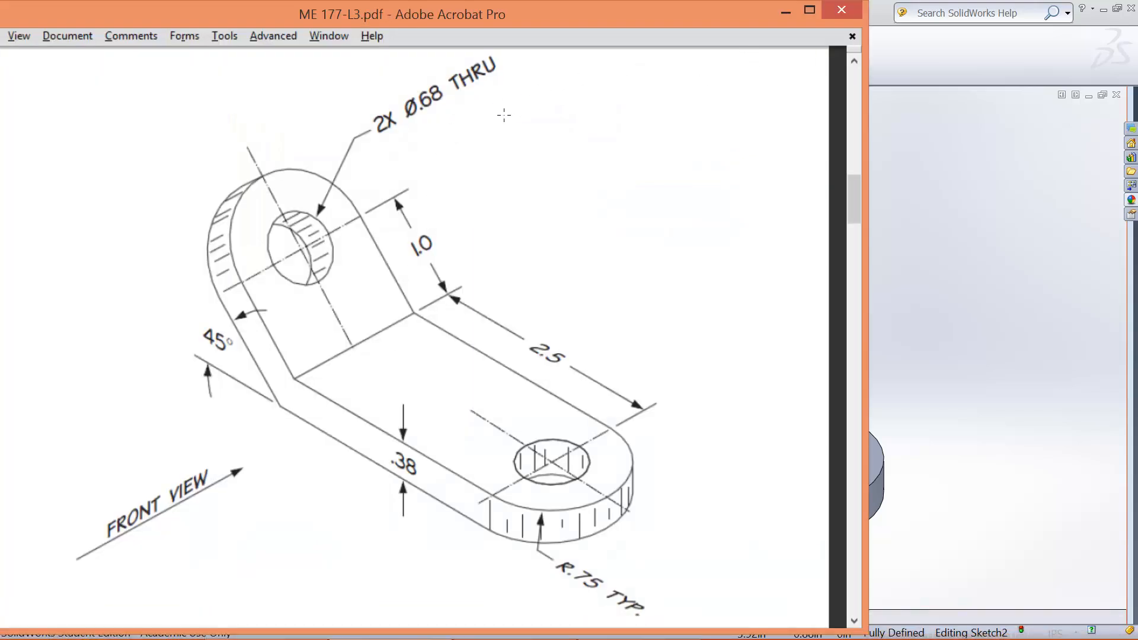
{"action": "left_click", "coordinate": [901, 65]}
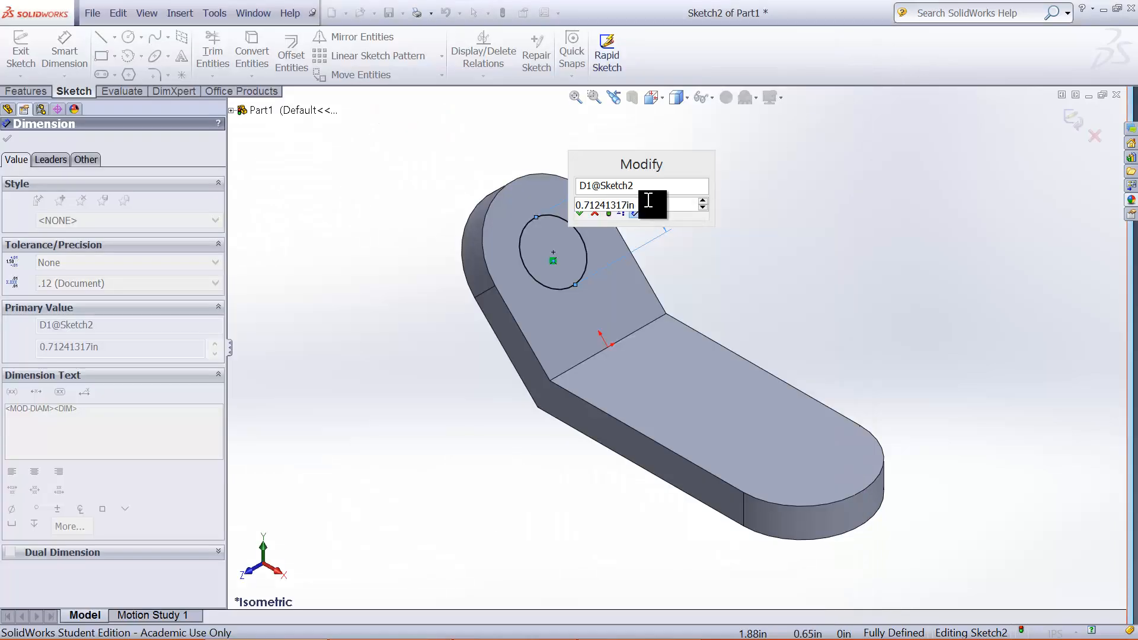
{"action": "left_click_drag", "start_coordinate": [648, 201], "coordinate": [556, 203]}
{"action": "type", "text": ".75"}
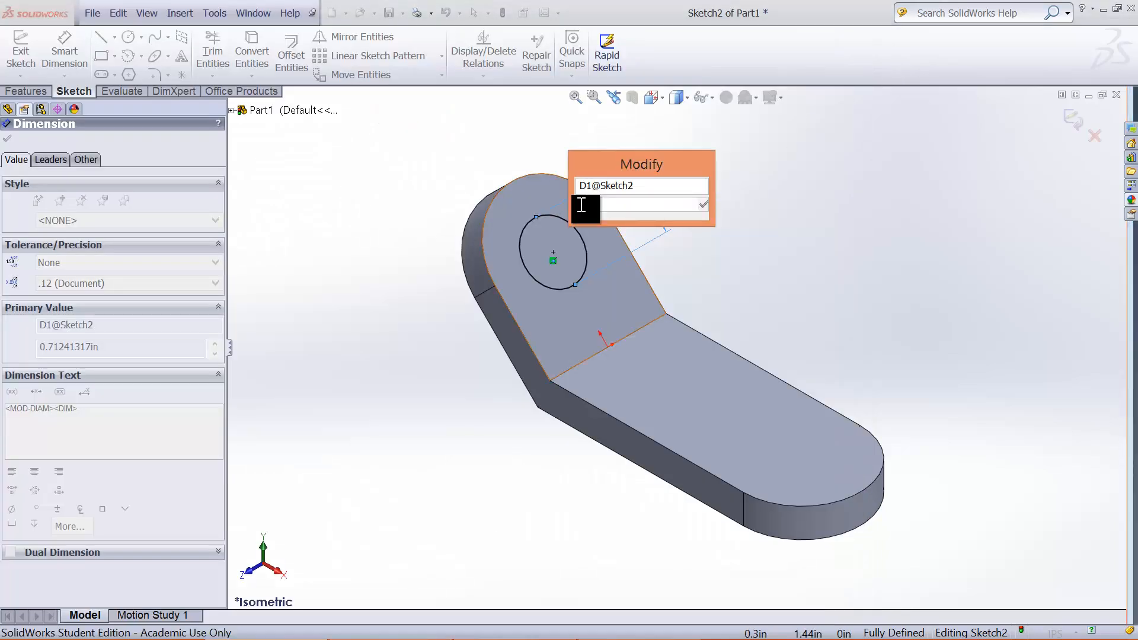
{"action": "type", "text": "75"}
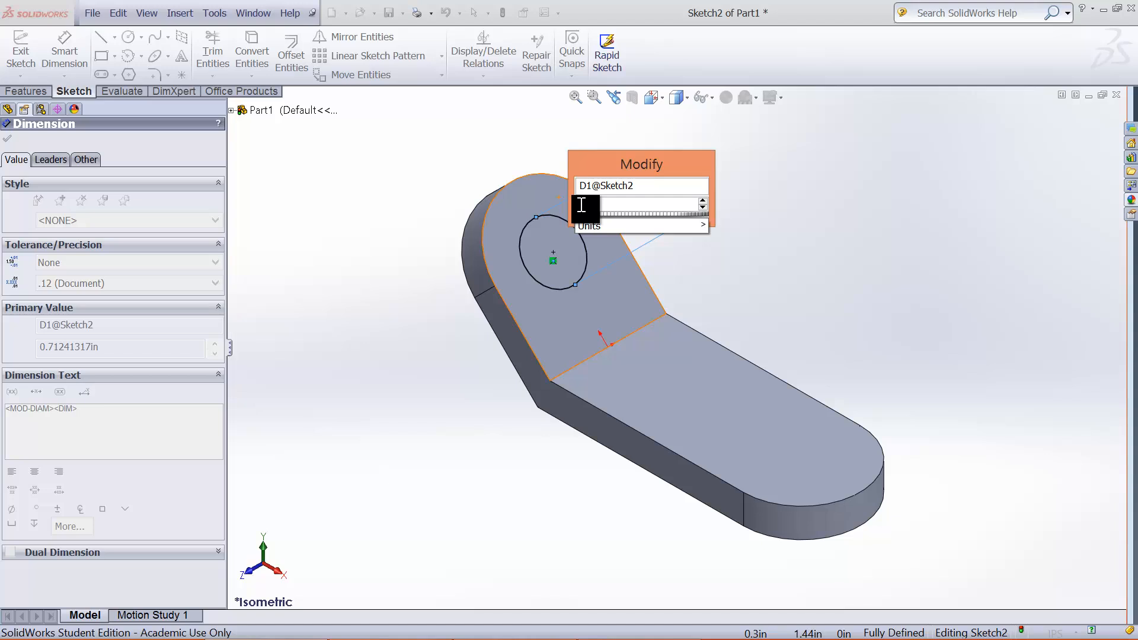
{"action": "mouse_move", "coordinate": [605, 220]}
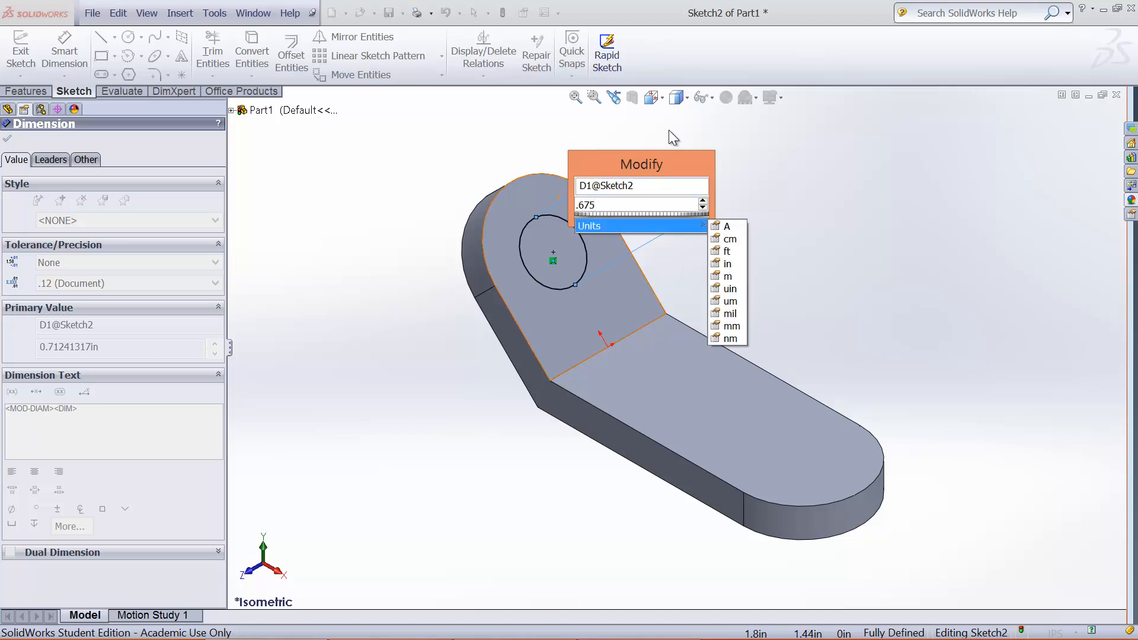
{"action": "key", "text": "Return"}
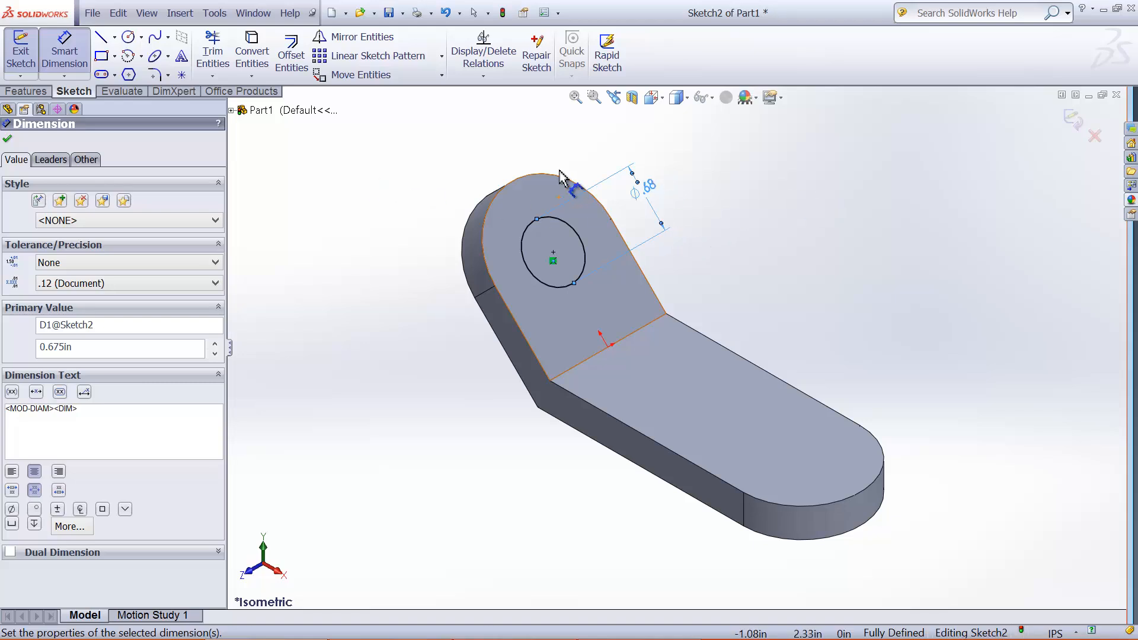
Finish the sketch and cut the hole in the sloped arm with the Through All end condition
{"action": "left_click", "coordinate": [1074, 119]}
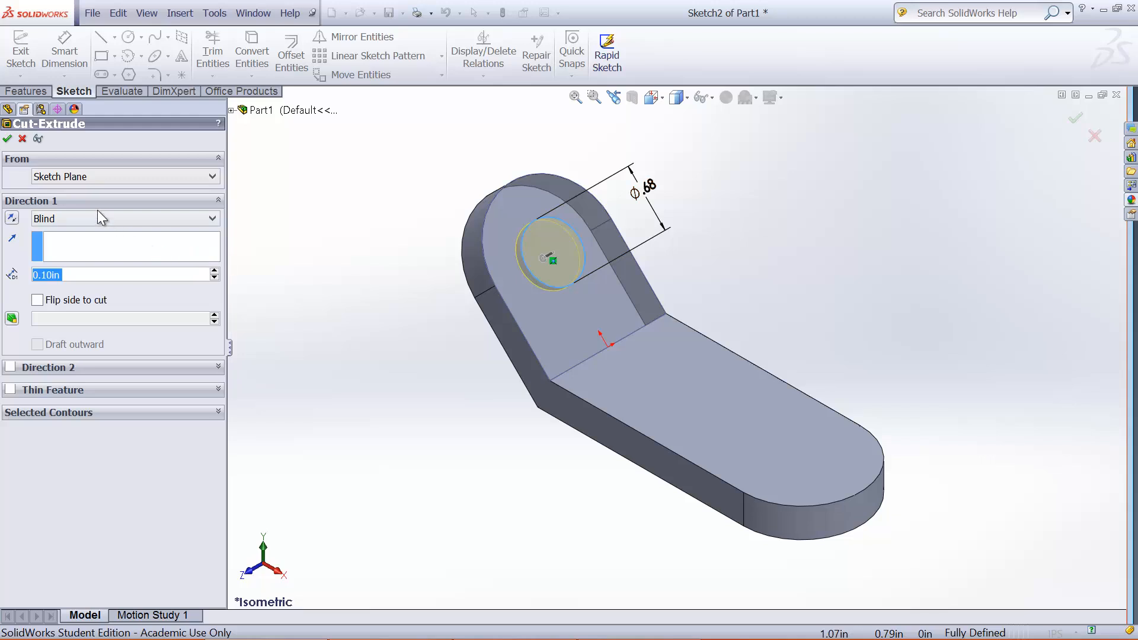
{"action": "left_click", "coordinate": [99, 218]}
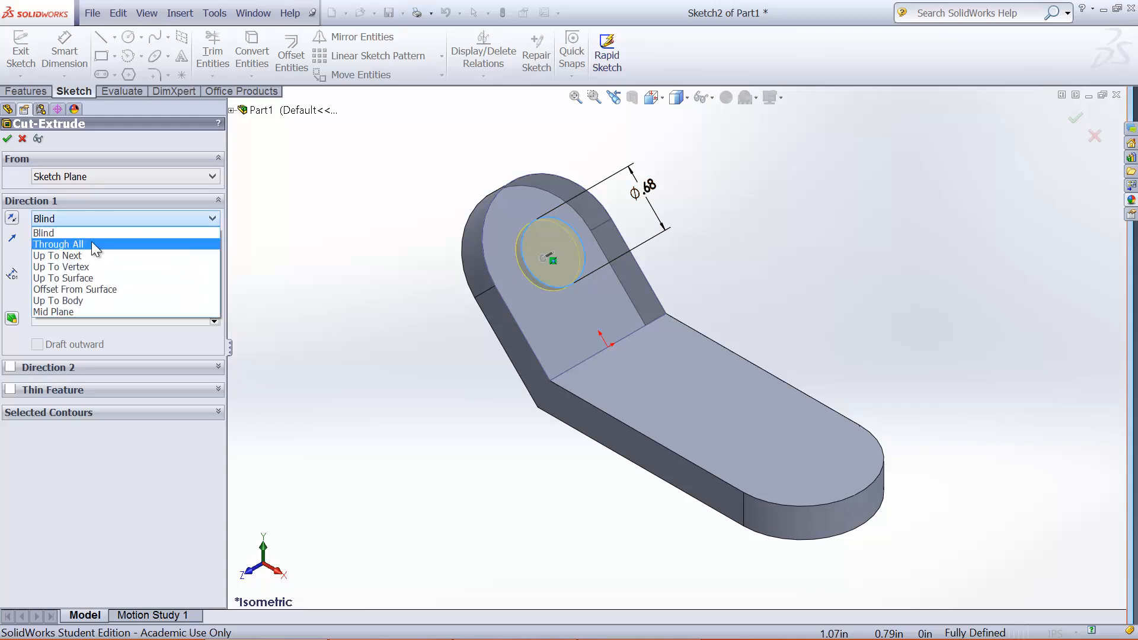
{"action": "left_click", "coordinate": [91, 241]}
{"action": "left_click", "coordinate": [7, 139]}
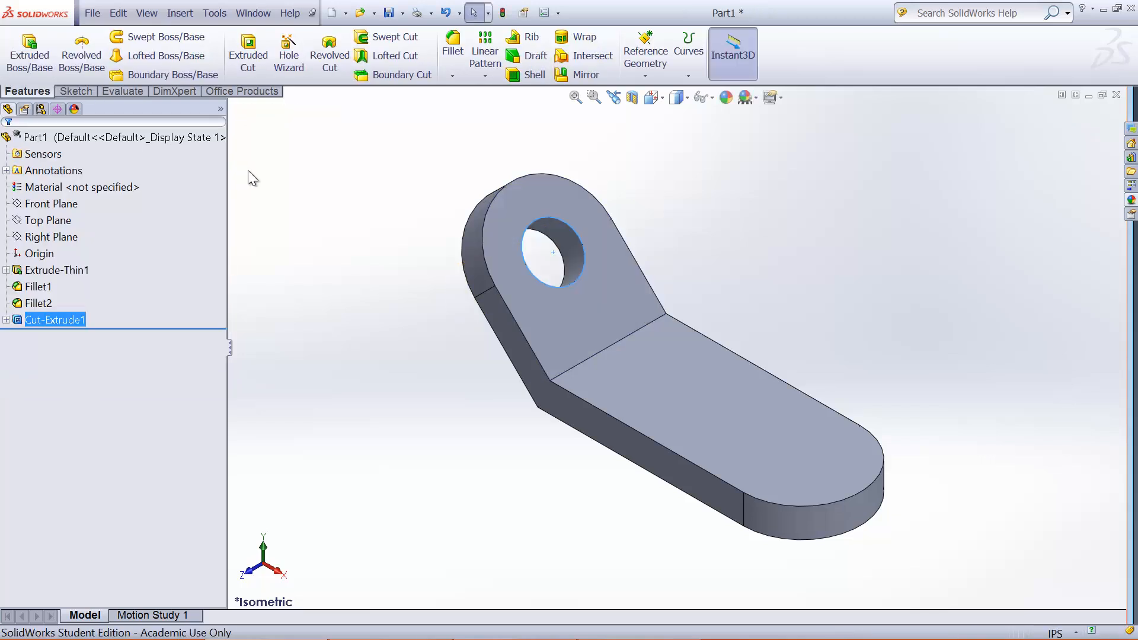
Start an extruded cut on the horizontal arm's top face and sketch a circle of about 0.33 in radius concentric with its rounded end
{"action": "left_click", "coordinate": [244, 59]}
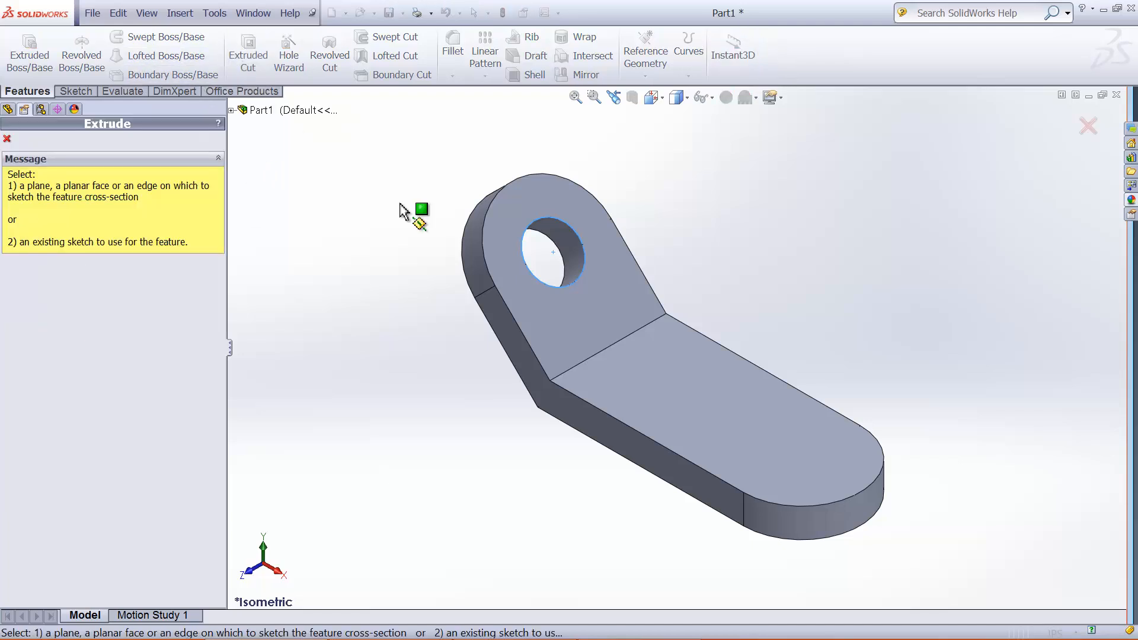
{"action": "left_click", "coordinate": [768, 459]}
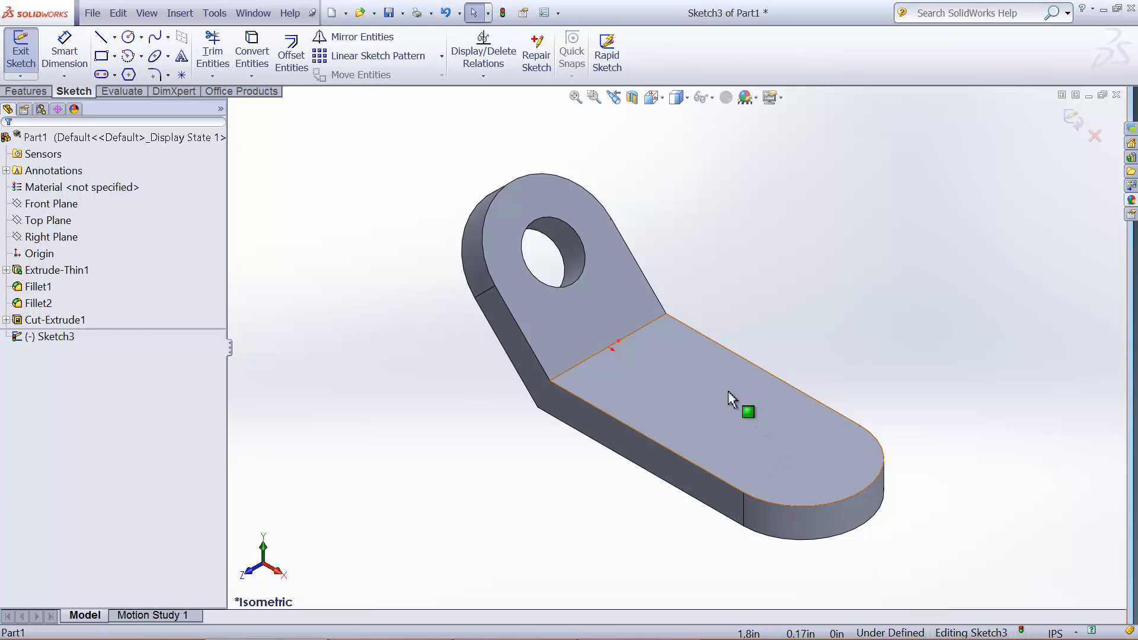
{"action": "left_click", "coordinate": [129, 38]}
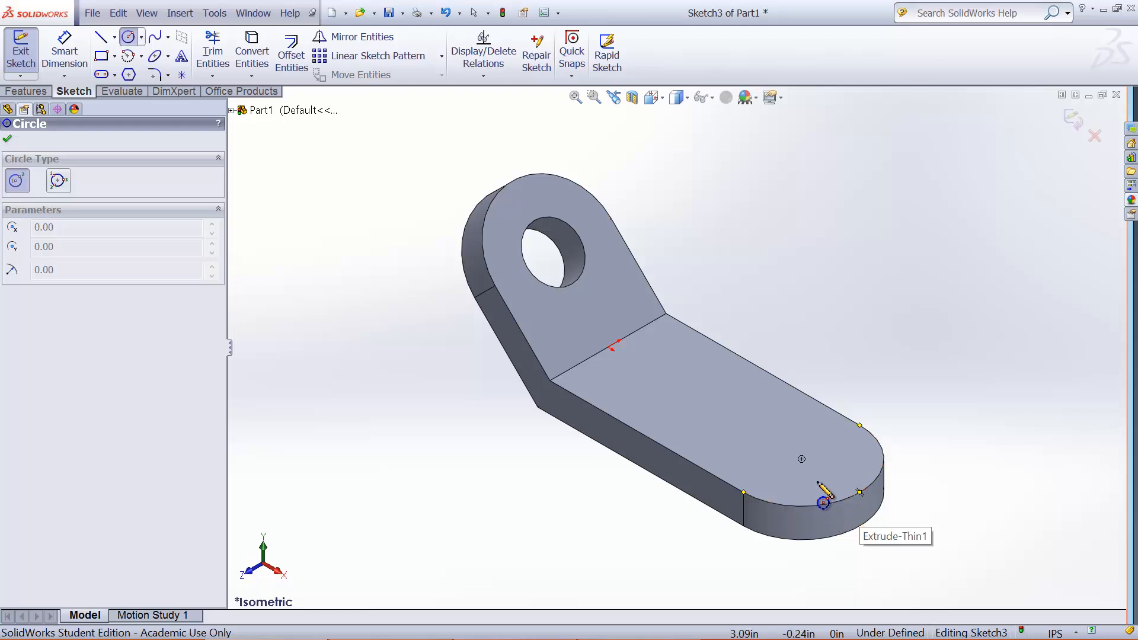
{"action": "left_click", "coordinate": [801, 459]}
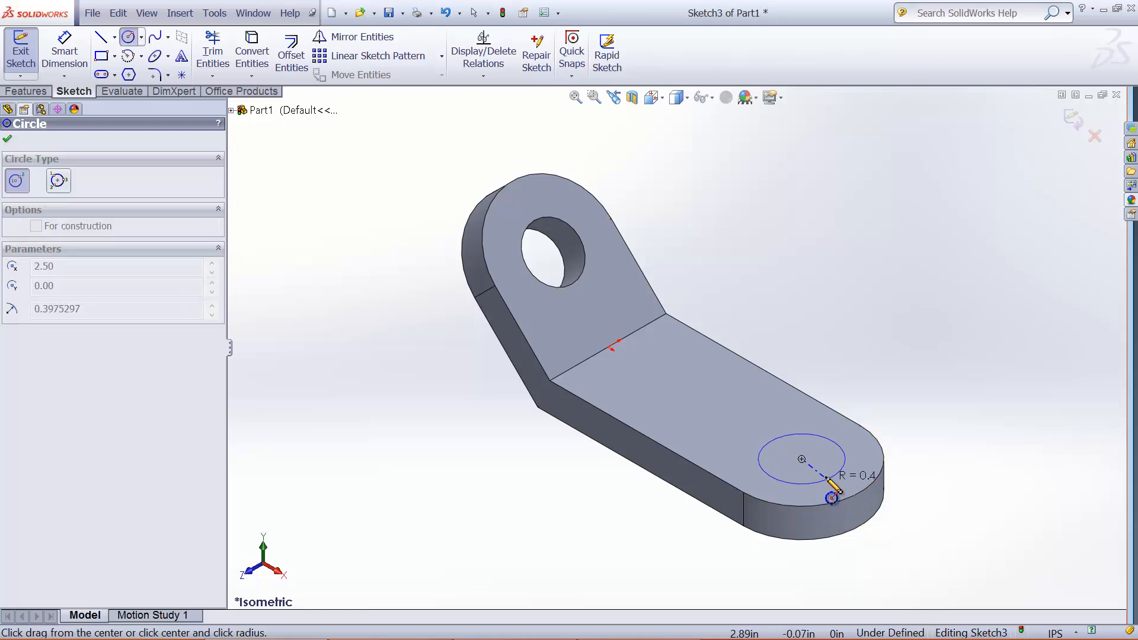
{"action": "left_click", "coordinate": [828, 477]}
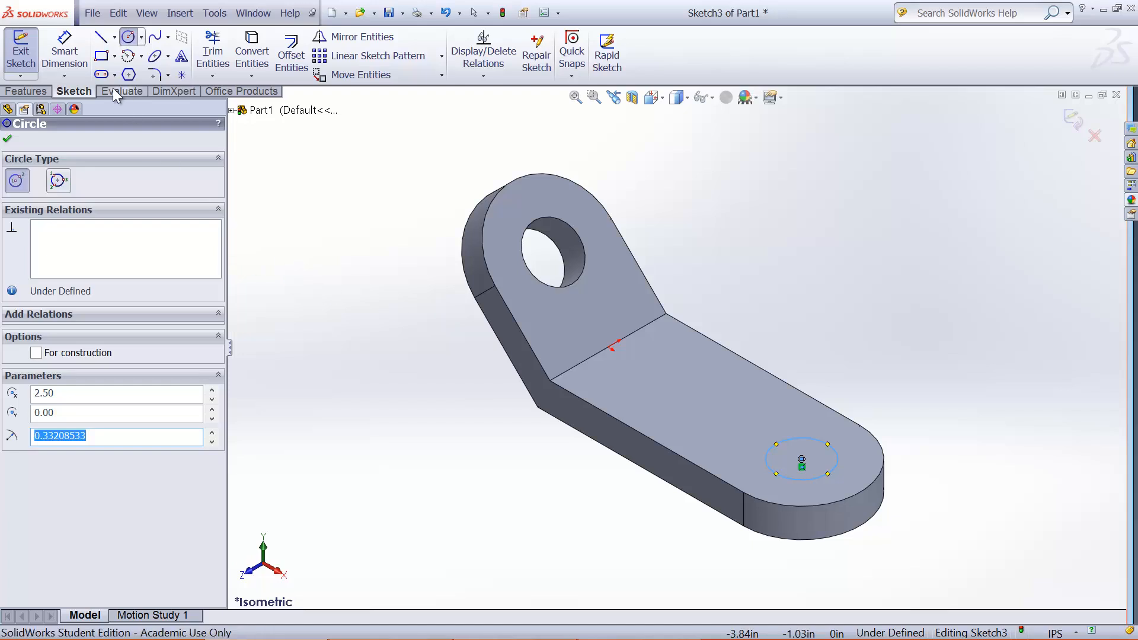
Dimension the horizontal arm's circle to a diameter of .675 in
{"action": "left_click", "coordinate": [65, 58]}
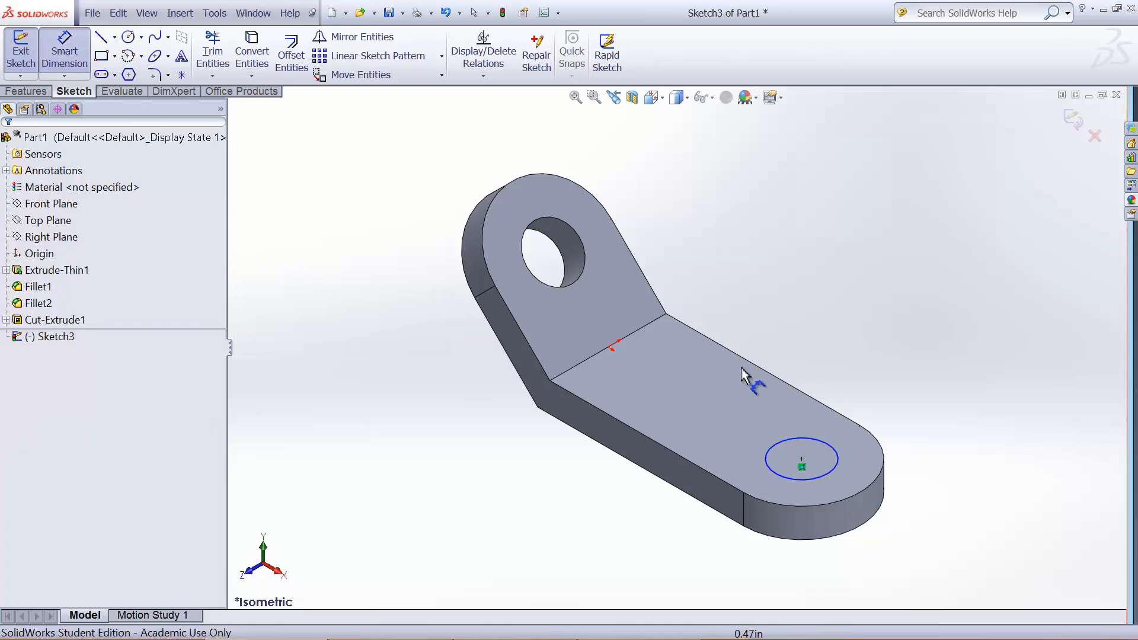
{"action": "left_click", "coordinate": [836, 453]}
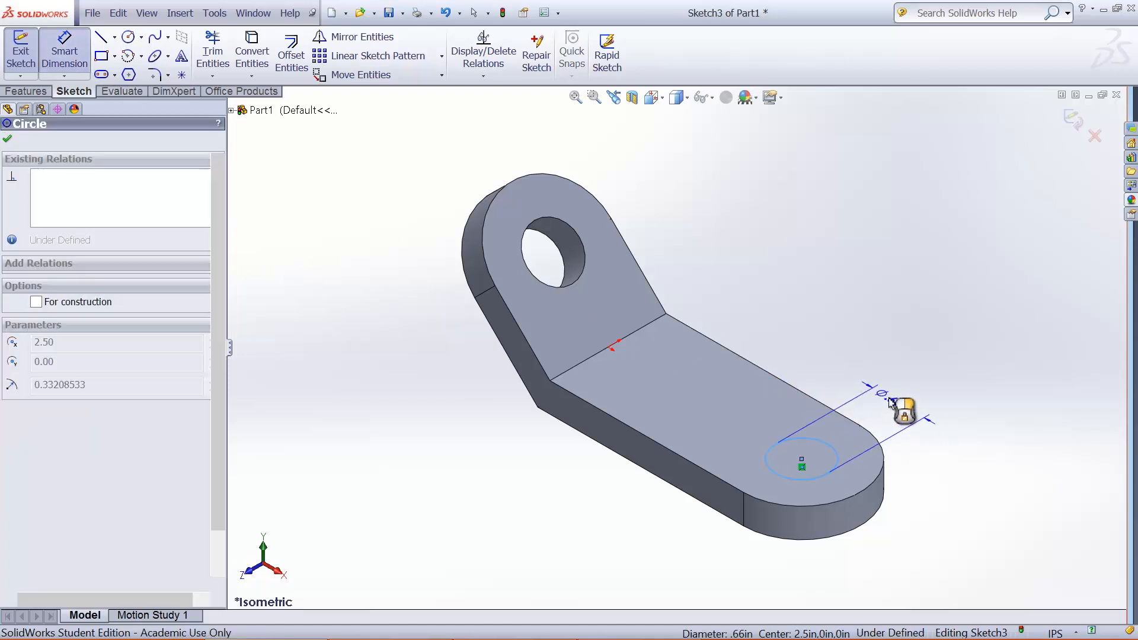
{"action": "left_click", "coordinate": [893, 403]}
{"action": "type", "text": "."}
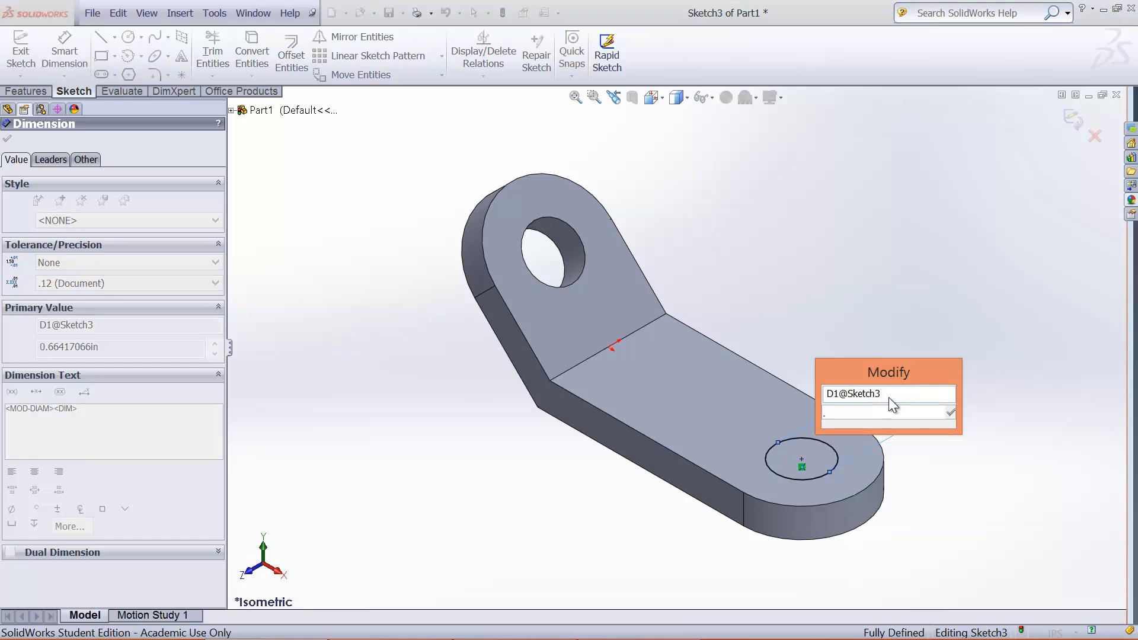
{"action": "type", "text": "675"}
{"action": "key", "text": "Return"}
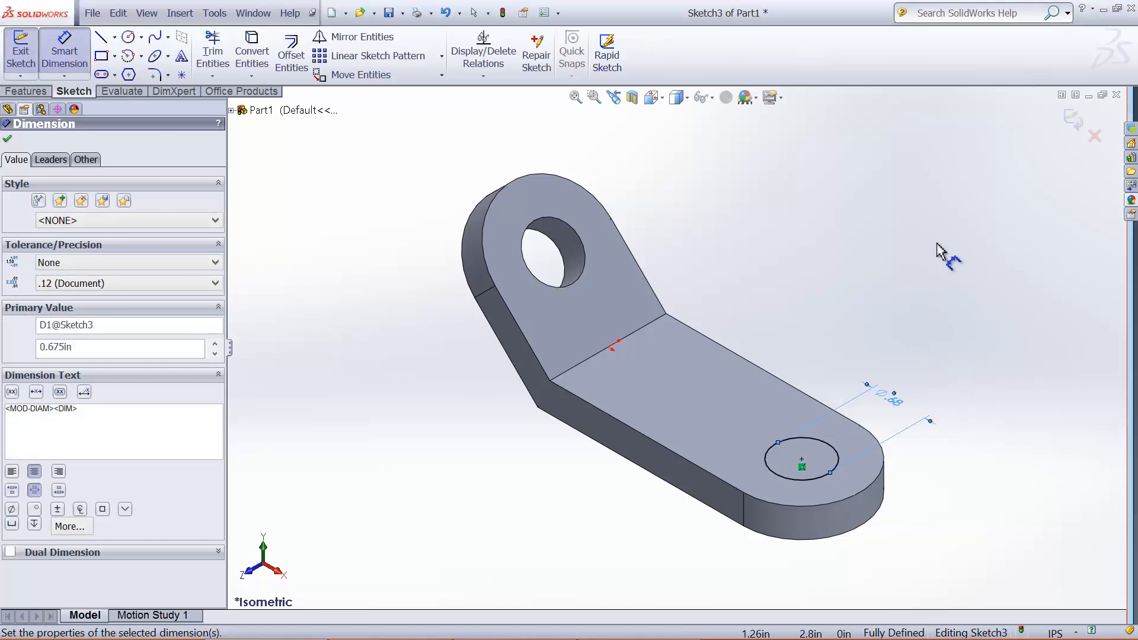
Cut the hole in the horizontal arm with the Through All end condition and switch to the bracket drawing in Acrobat
{"action": "left_click", "coordinate": [1070, 118]}
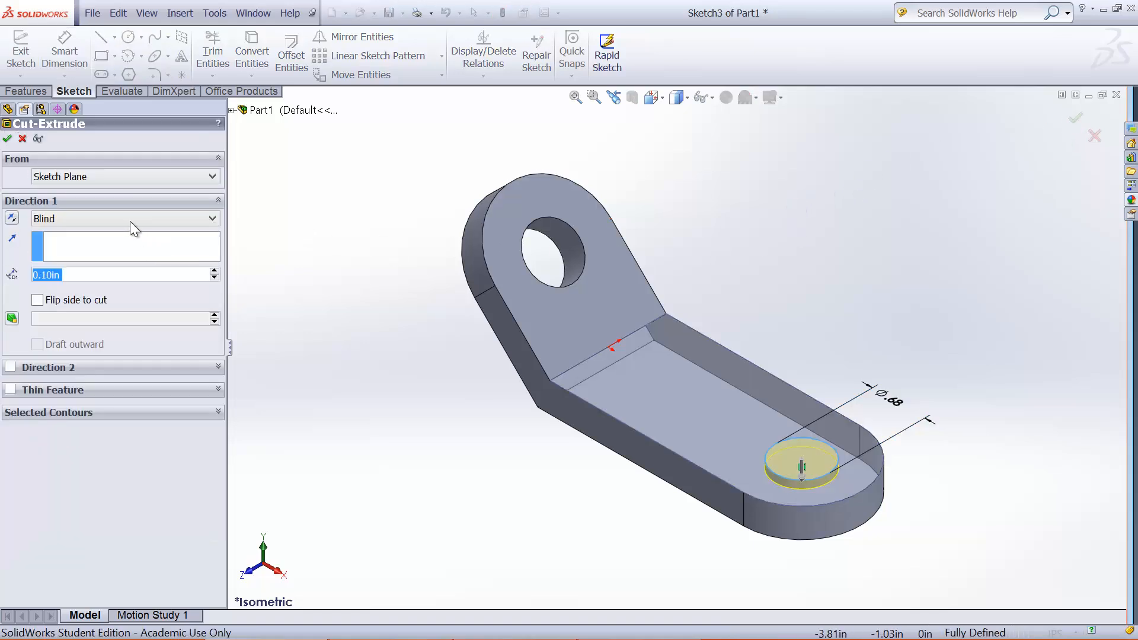
{"action": "left_click", "coordinate": [130, 221]}
{"action": "left_click", "coordinate": [123, 245]}
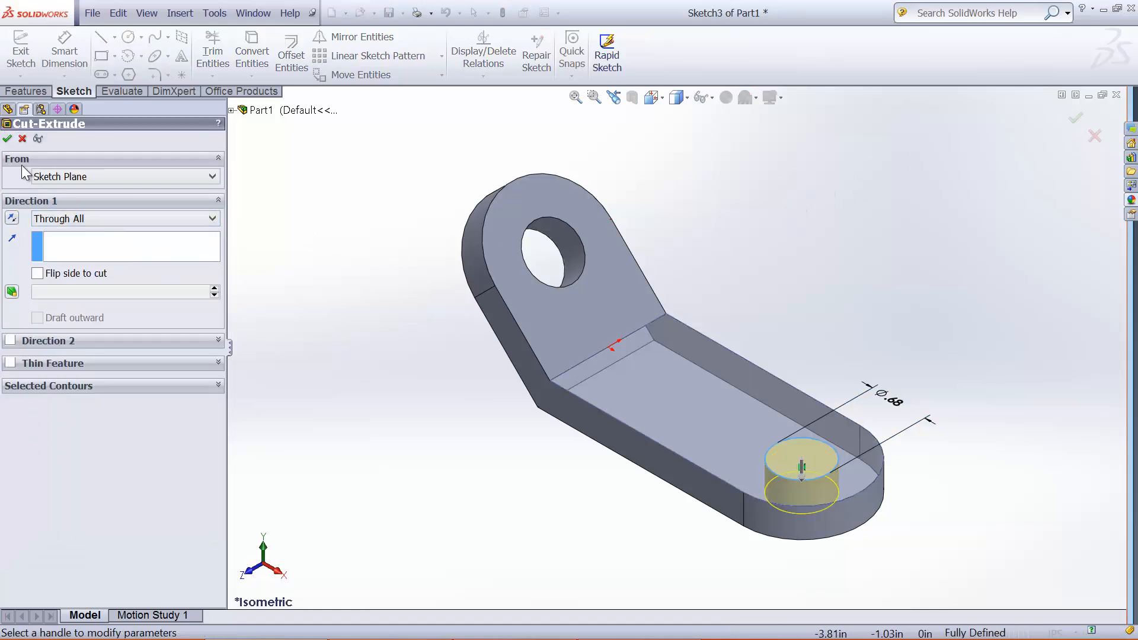
{"action": "left_click", "coordinate": [7, 139]}
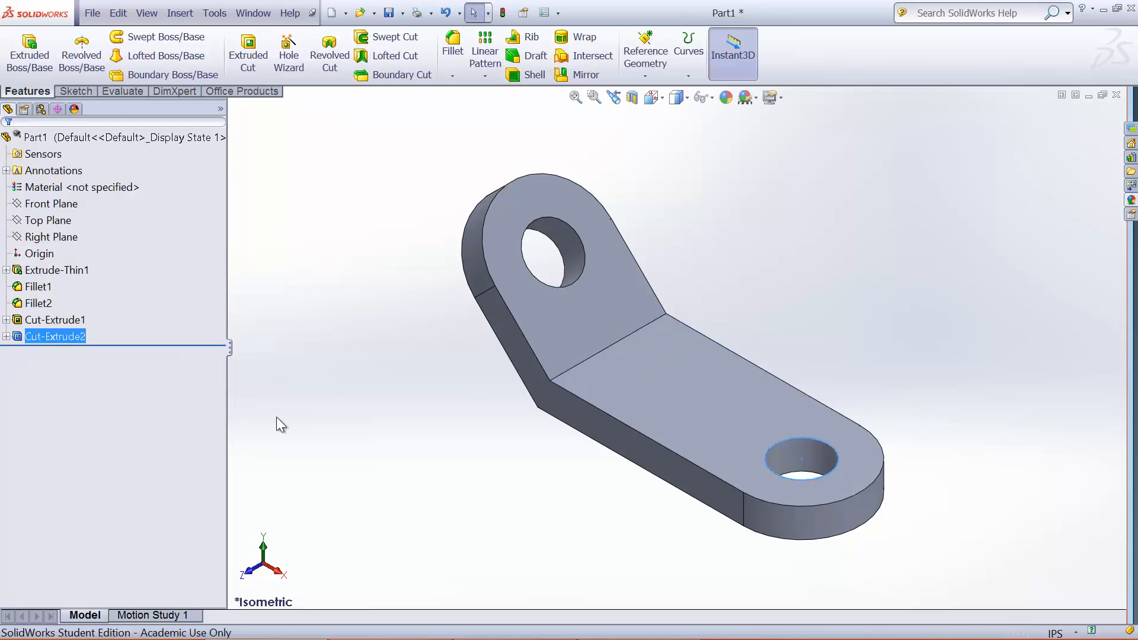
{"action": "left_click", "coordinate": [386, 632]}
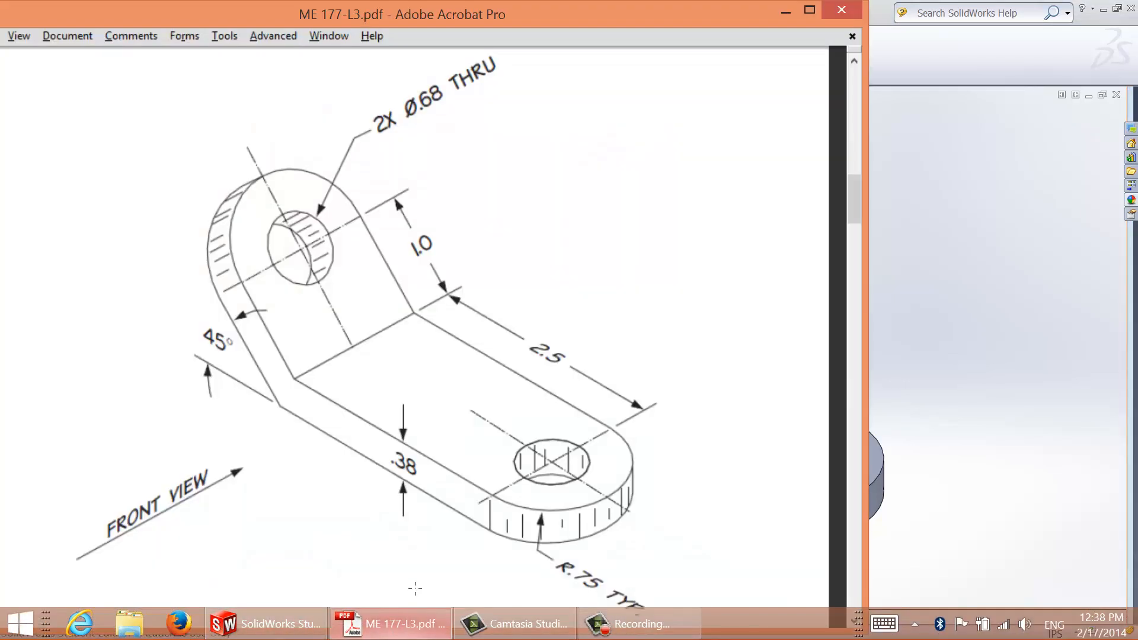